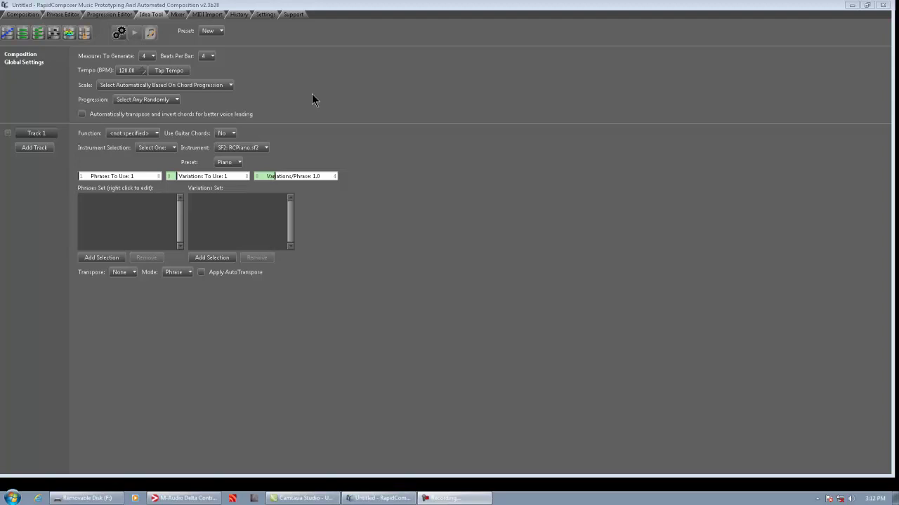
# Set the composition tempo to 95 BPM
pyautogui.click(132, 70)
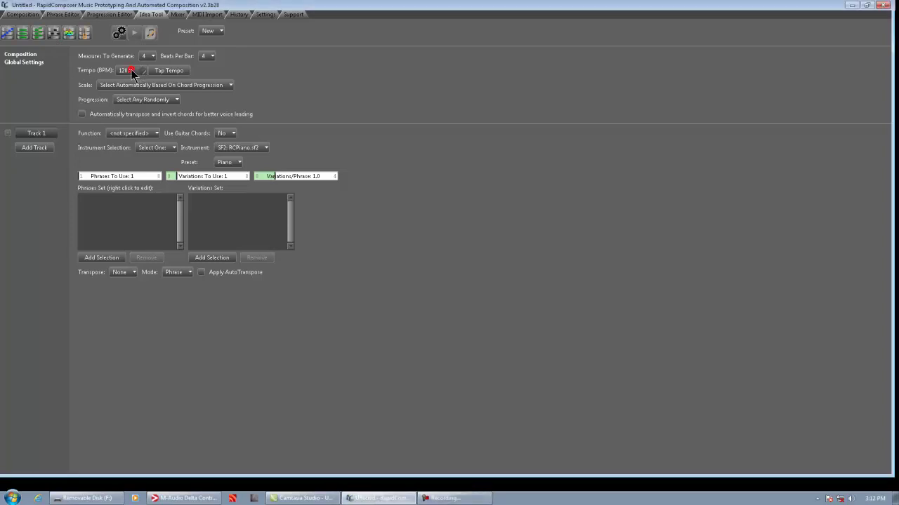
pyautogui.write('90')
pyautogui.press('BackSpace')
# Fix the scale to D Major with 'Use Specific:' instead of following the chords
pyautogui.click(214, 85)
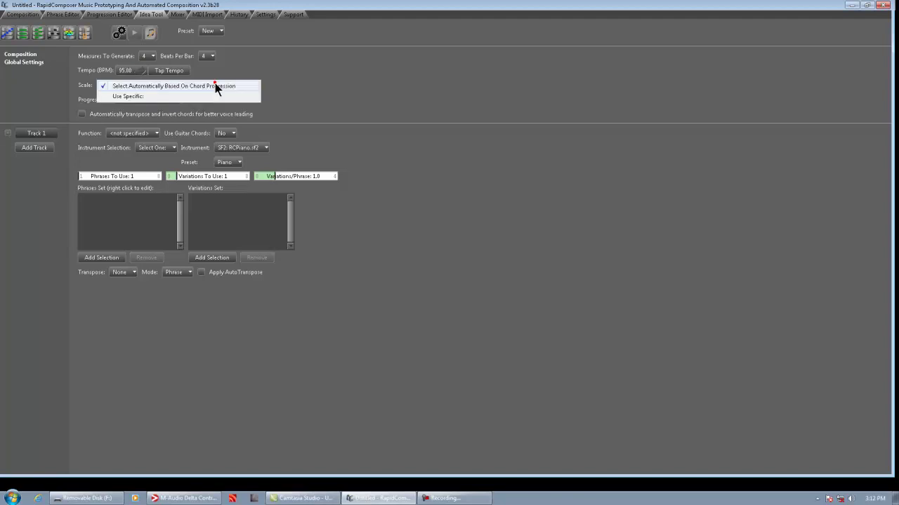
pyautogui.click(252, 97)
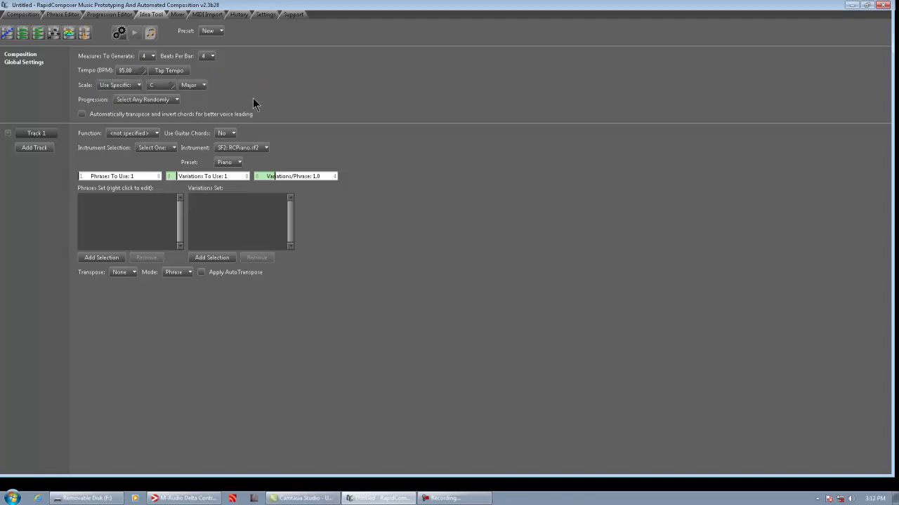
pyautogui.click(175, 88)
pyautogui.click(163, 106)
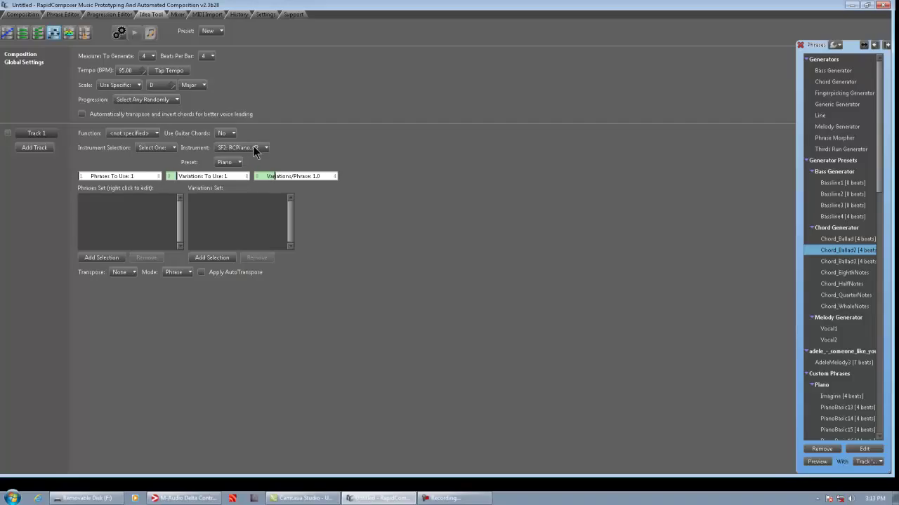
# Keep Track 1 on piano with Chord_Ballad2, and add Track 2 holding the Bass Generator
pyautogui.click(254, 149)
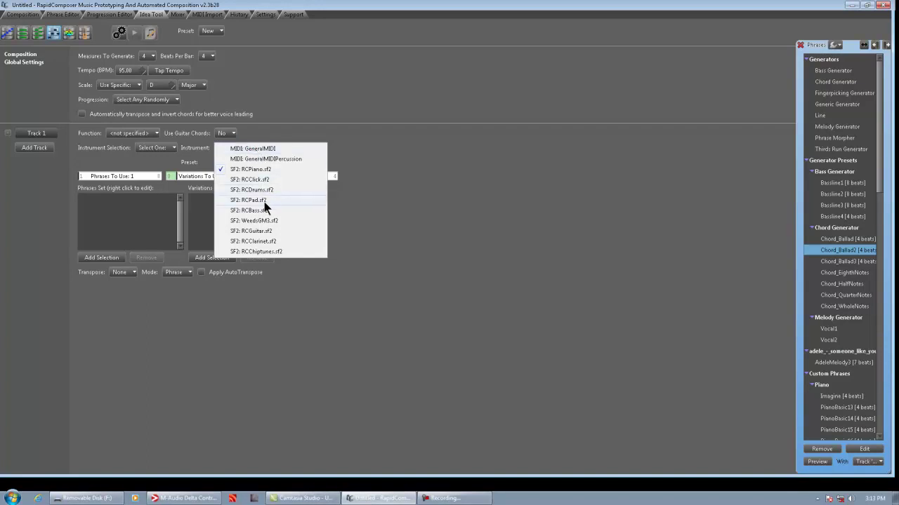
pyautogui.click(254, 170)
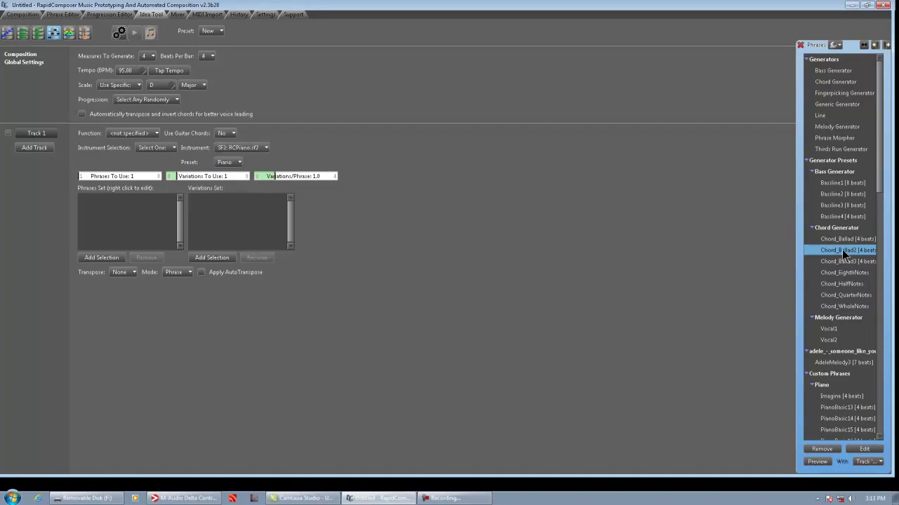
pyautogui.moveTo(848, 248); pyautogui.dragTo(87, 211)
pyautogui.click(33, 148)
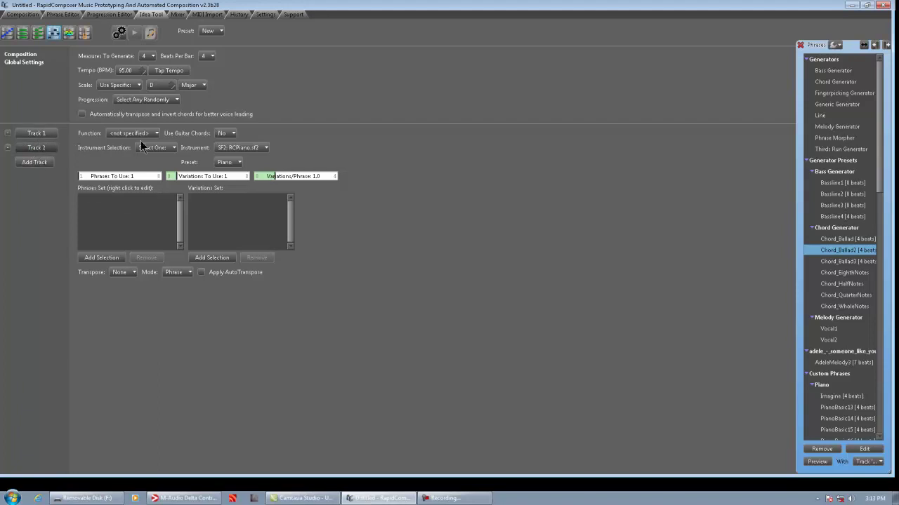
pyautogui.click(829, 70)
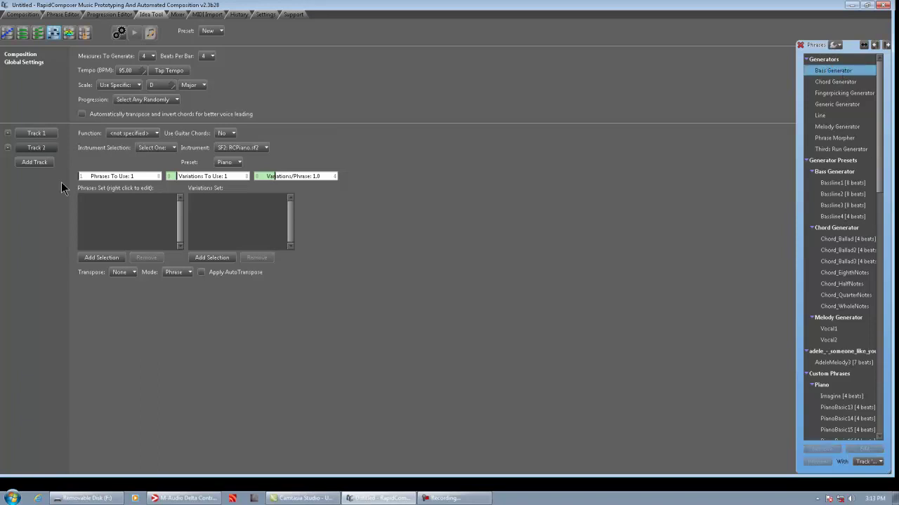
pyautogui.click(107, 258)
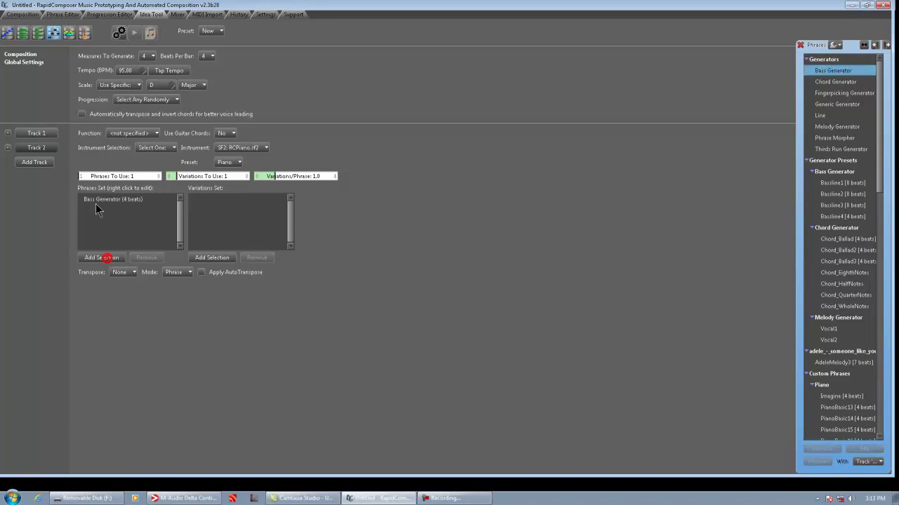
# Add Track 3 with the Melody Generator and review all three tracks' phrase sets
pyautogui.click(35, 162)
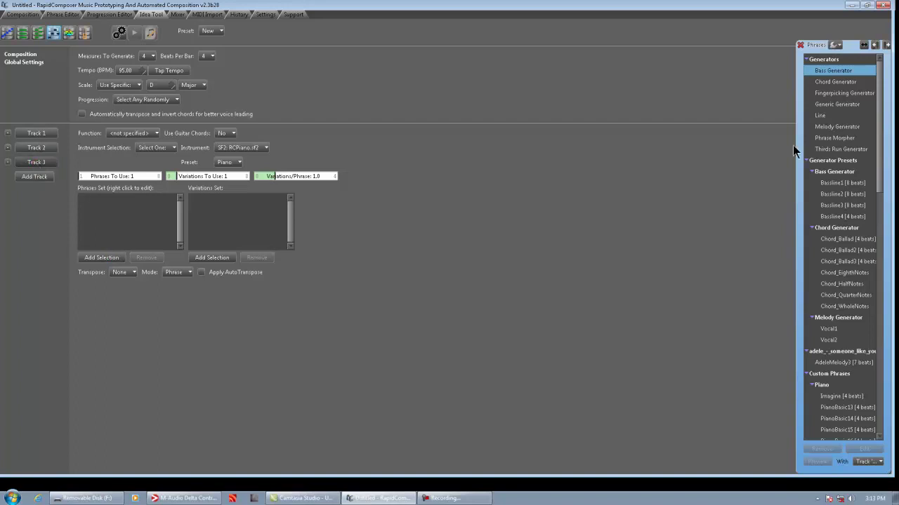
pyautogui.click(843, 126)
pyautogui.click(101, 259)
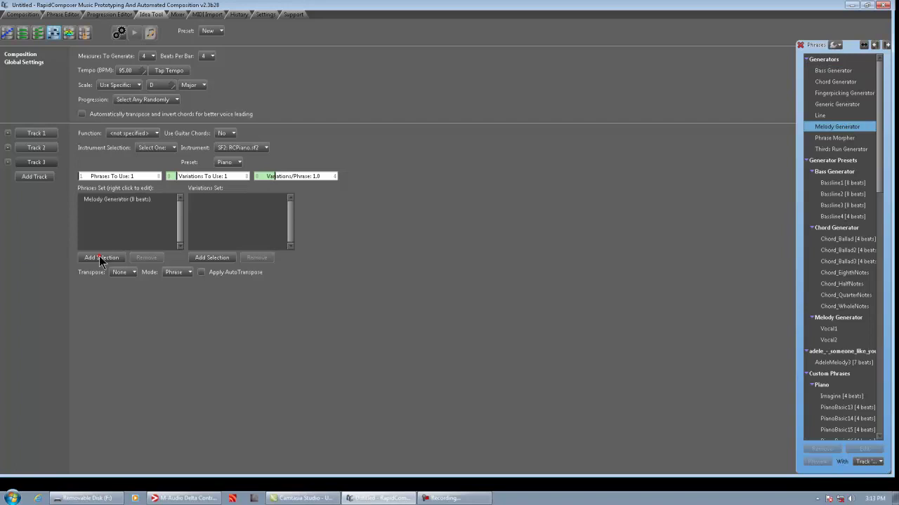
pyautogui.click(35, 134)
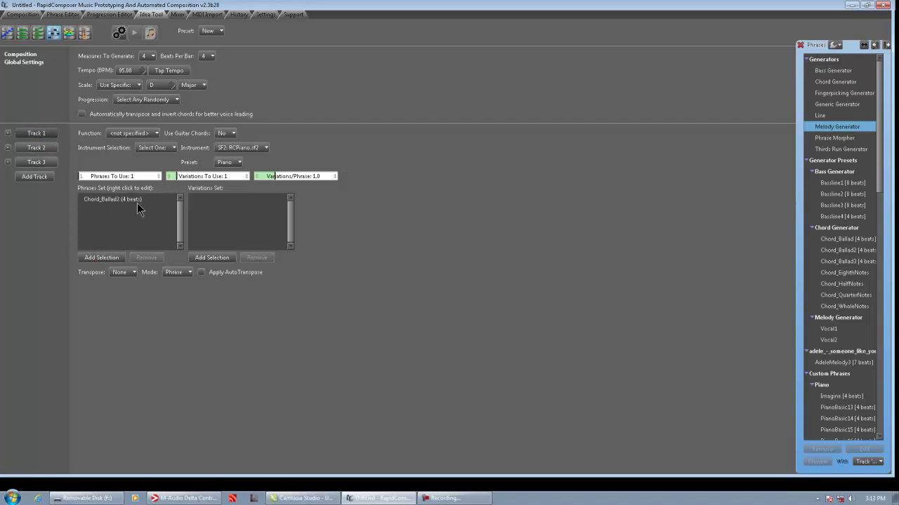
pyautogui.click(37, 148)
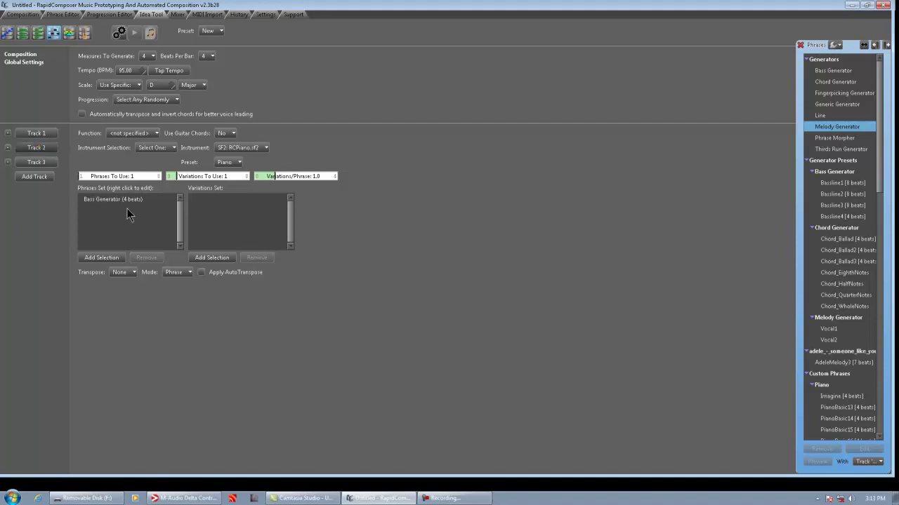
pyautogui.click(36, 162)
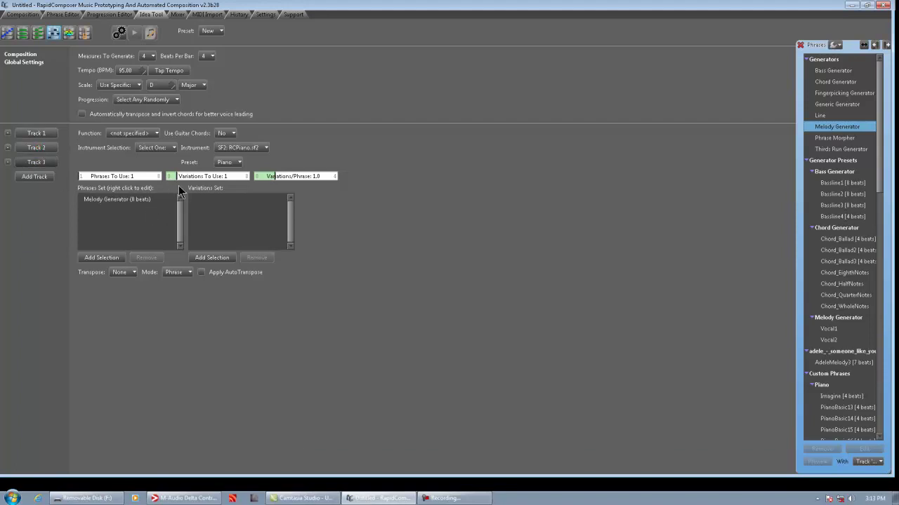
# Set Measures To Generate to 8
pyautogui.click(144, 56)
pyautogui.click(161, 115)
pyautogui.click(36, 162)
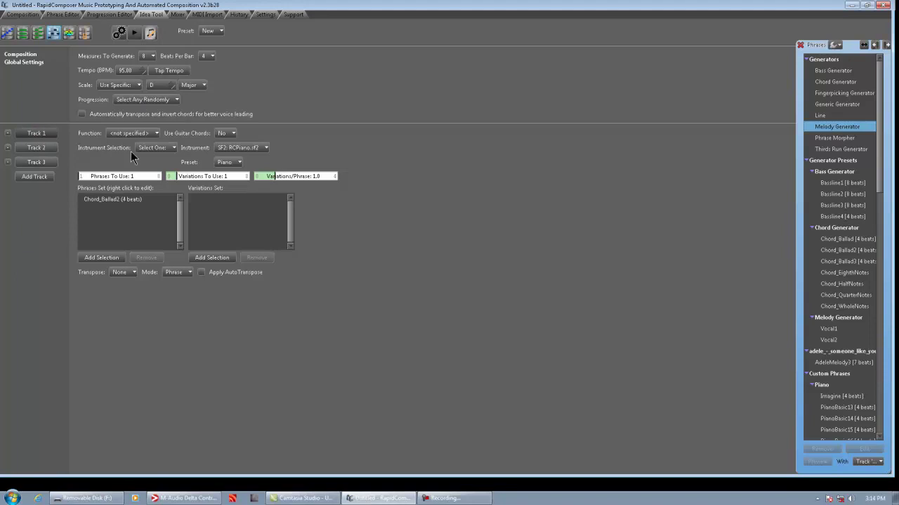
# Give Track 2 the RCBass.sf2 sound and Track 3 the RCClarinet.sf2 sound
pyautogui.click(44, 148)
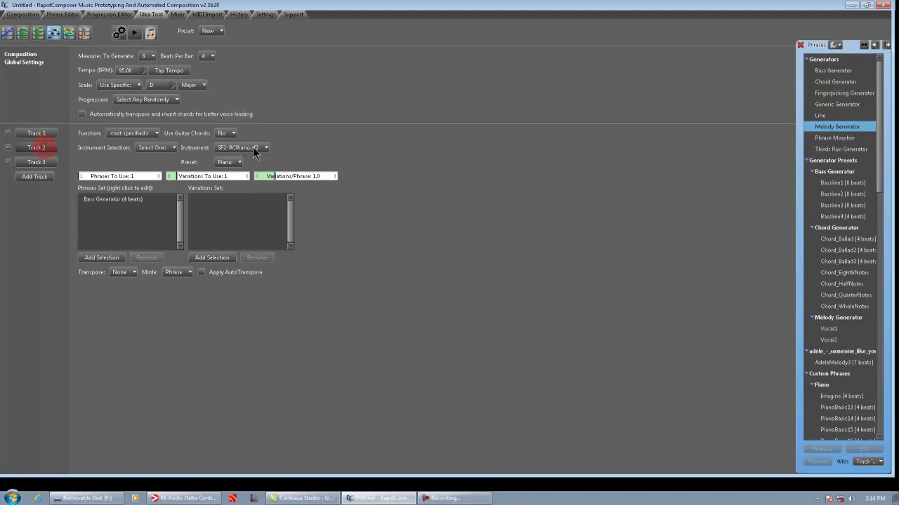
pyautogui.click(249, 148)
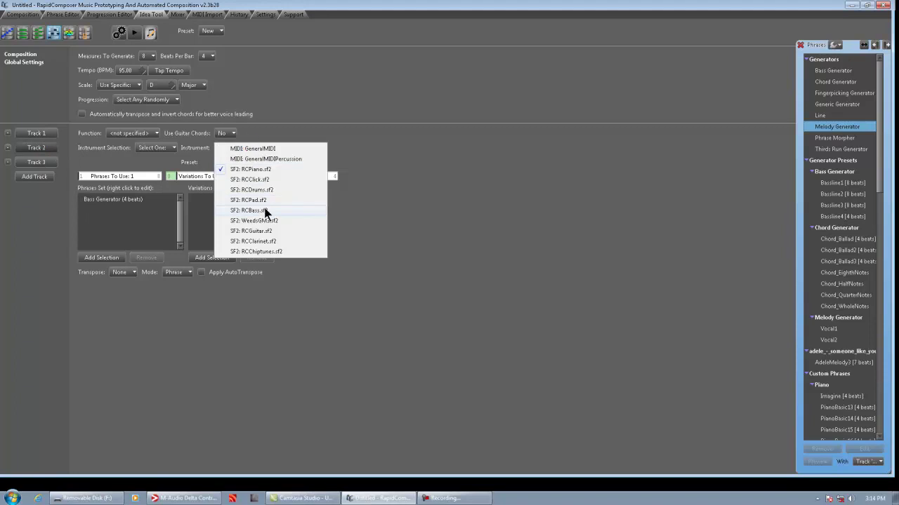
pyautogui.click(264, 208)
pyautogui.click(42, 161)
pyautogui.click(250, 146)
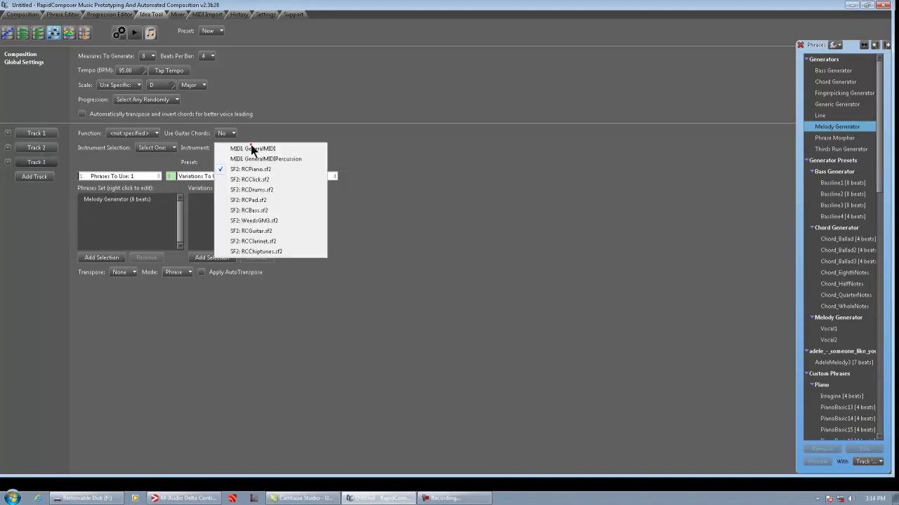
pyautogui.click(282, 242)
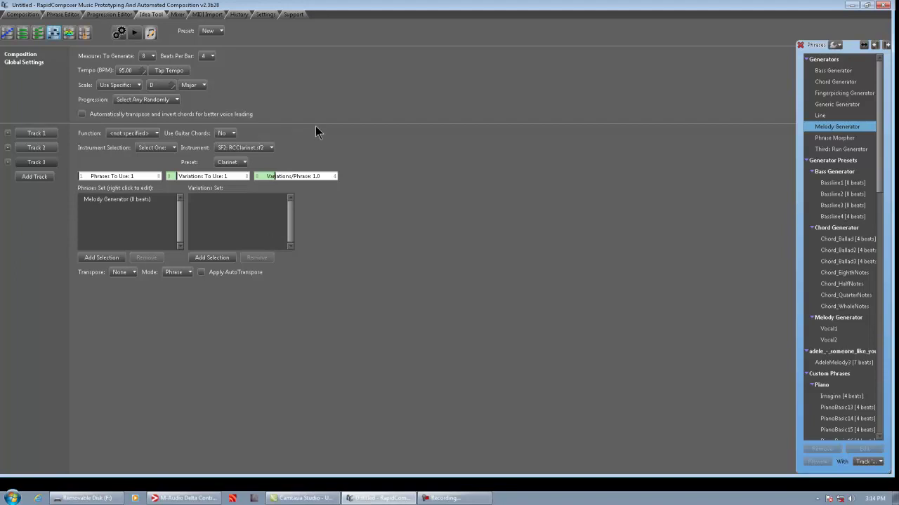
# Generate the eight-bar piano, bass and clarinet composition with Ctrl+G and play it back
pyautogui.hotkey('ctrl', 'g')
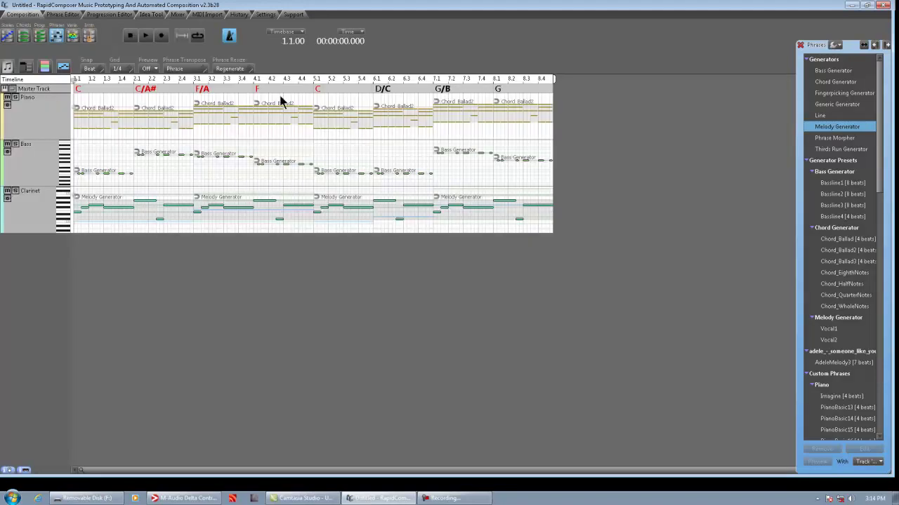
pyautogui.click(142, 38)
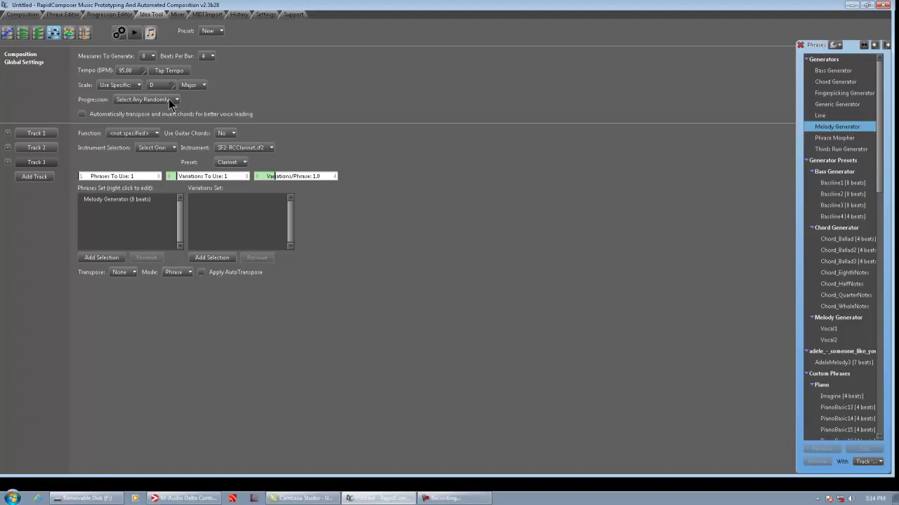
# Switch the chord progression setting to 'Select Any For Scale'
pyautogui.click(168, 99)
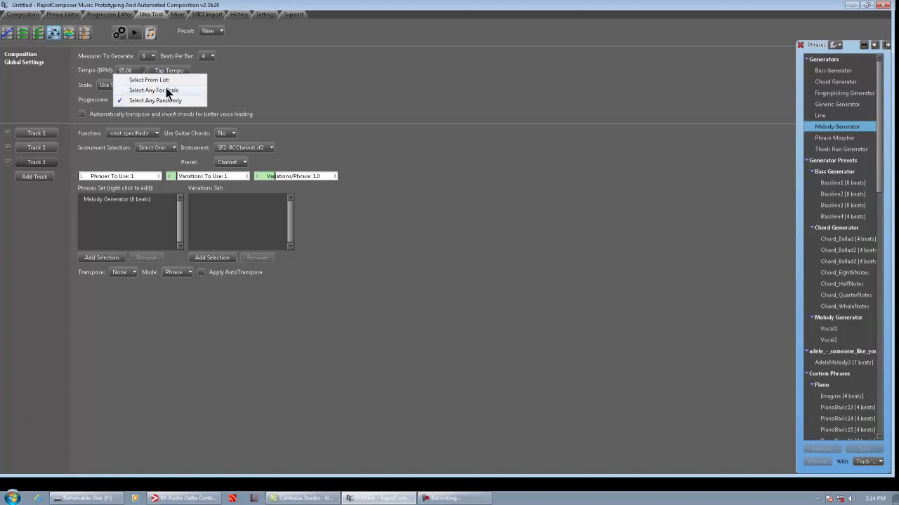
pyautogui.click(167, 90)
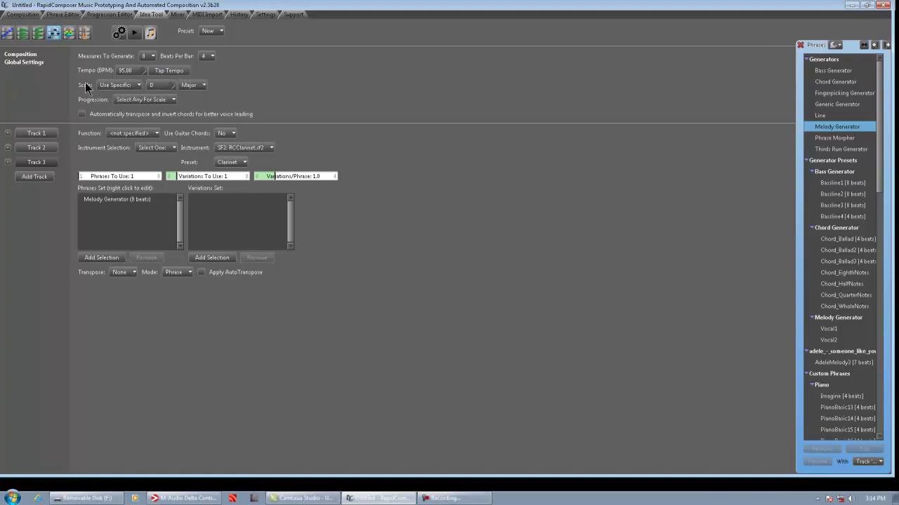
pyautogui.click(162, 99)
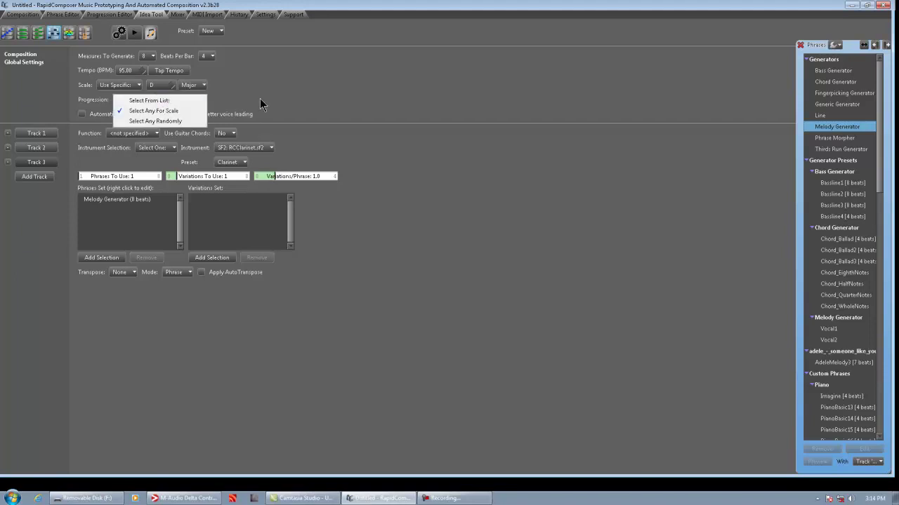
pyautogui.click(260, 101)
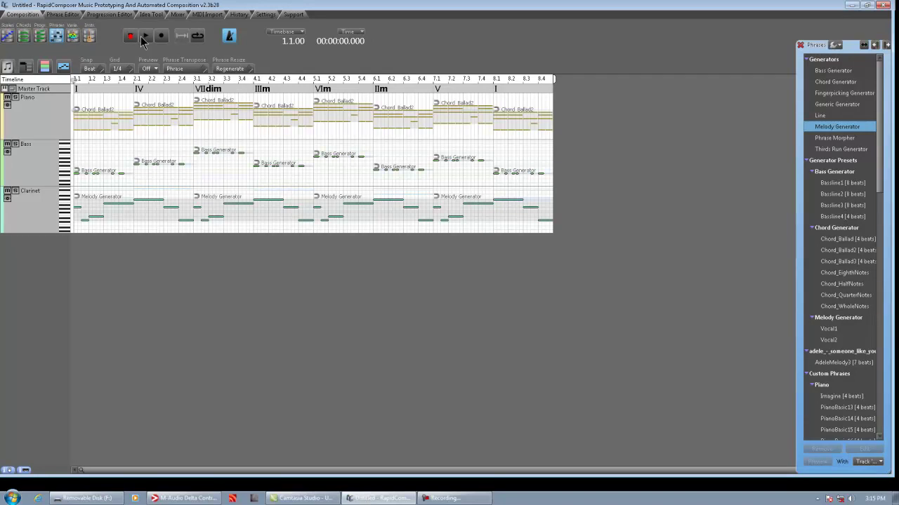
# Play the regenerated I–IV–VIIdim–IIIm–VIm–IIm–V–I piece, then stop and rewind to the start
pyautogui.click(143, 39)
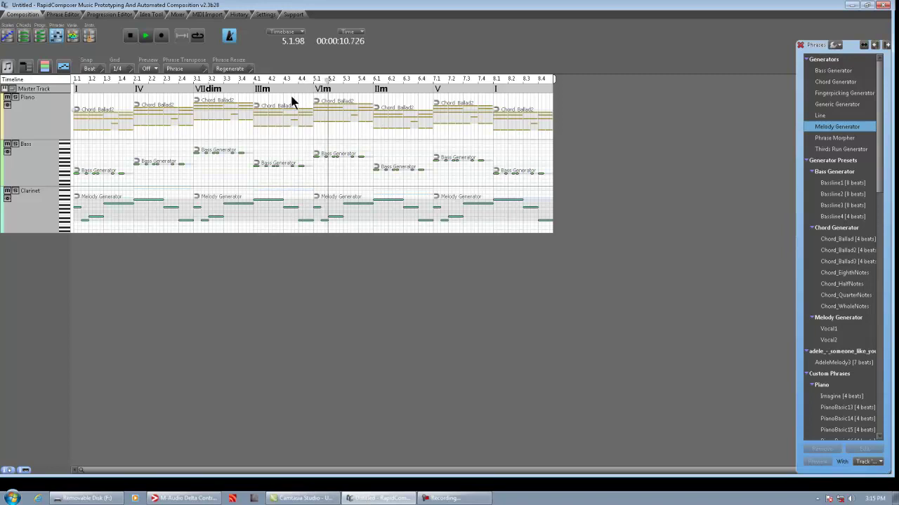
pyautogui.click(132, 37)
pyautogui.click(132, 36)
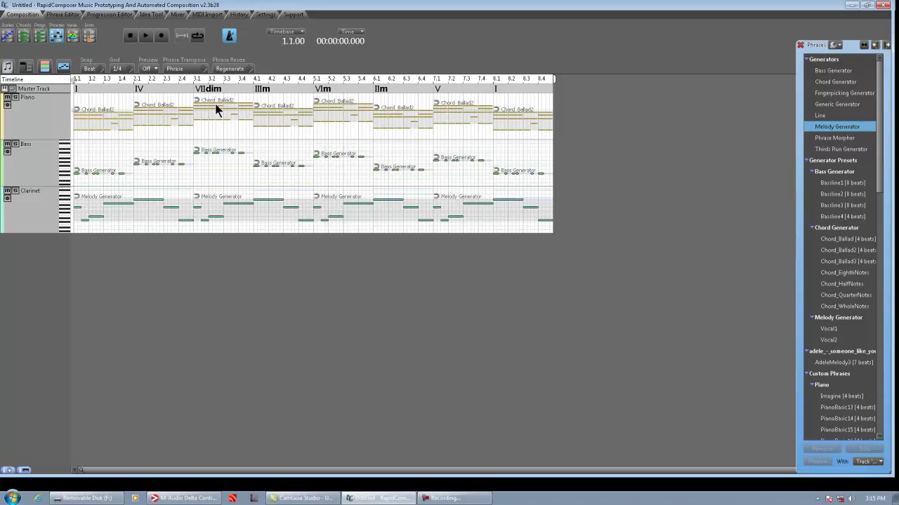
# Add Sample11, Sample4 and Sample10 to Track 1's piano phrase set
pyautogui.click(151, 15)
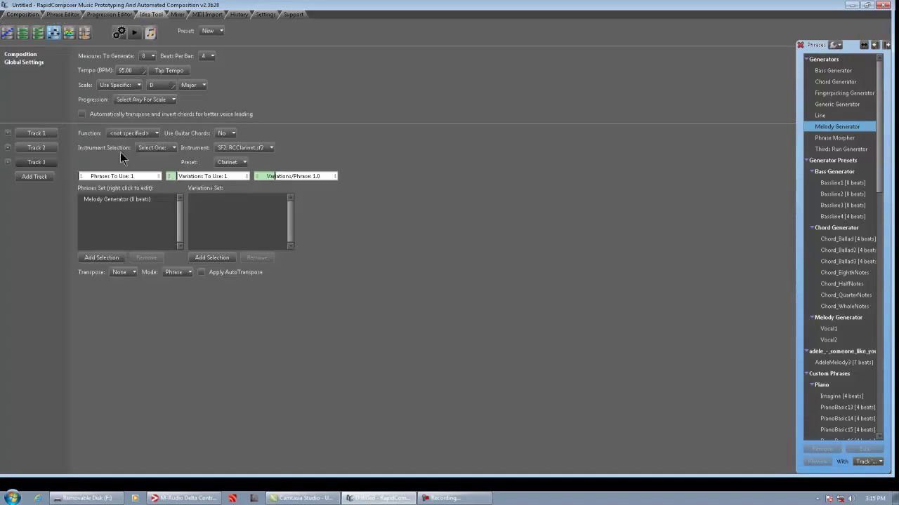
pyautogui.click(57, 151)
pyautogui.click(37, 147)
pyautogui.click(38, 165)
pyautogui.click(38, 135)
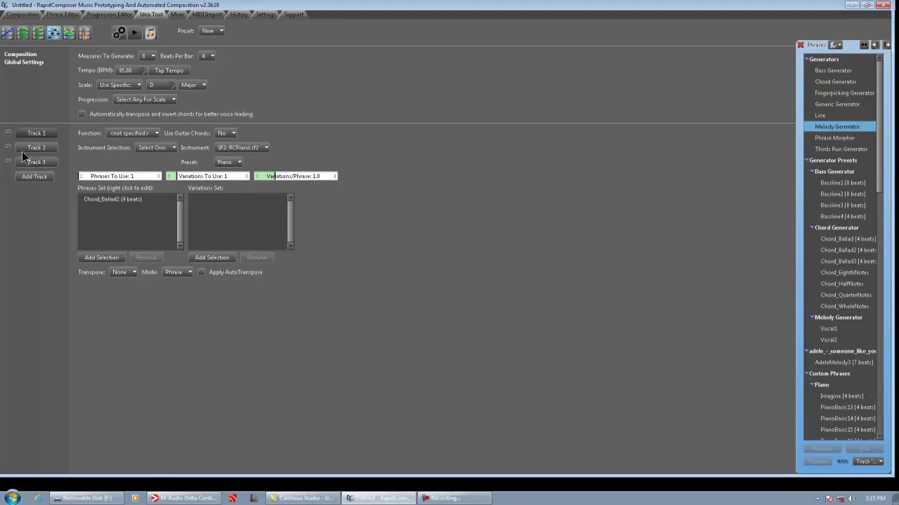
pyautogui.moveTo(879, 160); pyautogui.dragTo(533, 272)
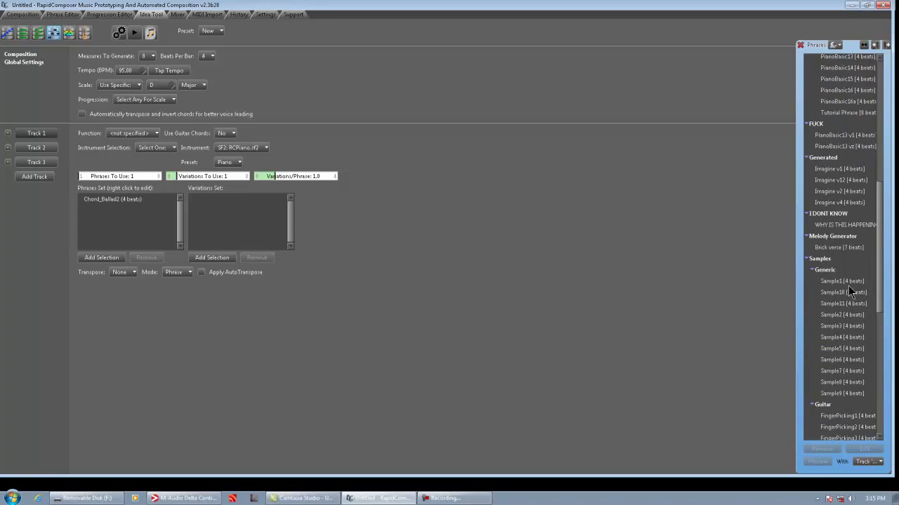
pyautogui.moveTo(845, 304); pyautogui.dragTo(112, 210)
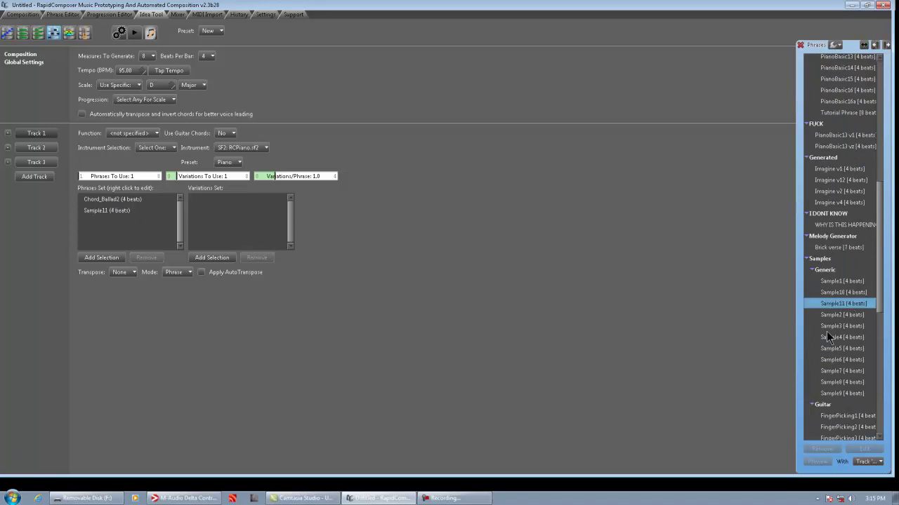
pyautogui.moveTo(835, 338); pyautogui.dragTo(114, 230)
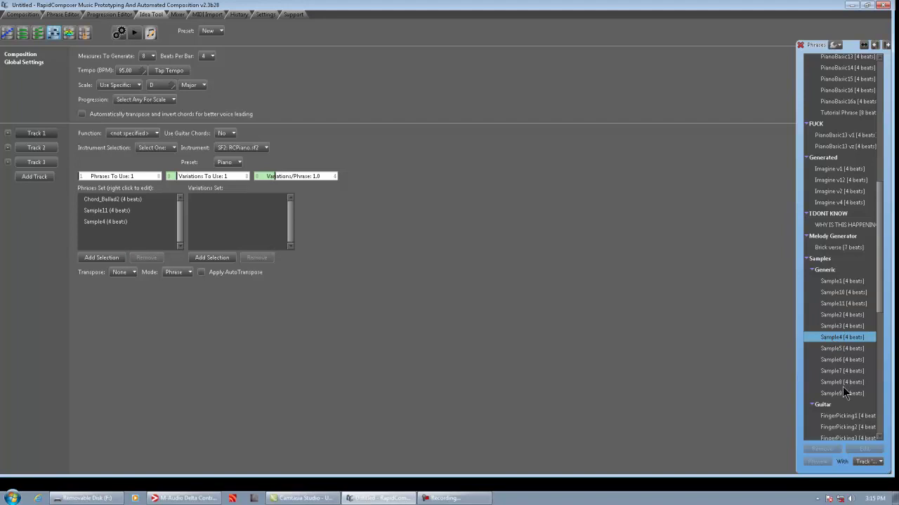
pyautogui.moveTo(846, 295); pyautogui.dragTo(112, 233)
# Add Bassline1, Bassline2, Bassline4 and Bassline3 to the bass track's phrase set
pyautogui.click(37, 148)
pyautogui.click(112, 200)
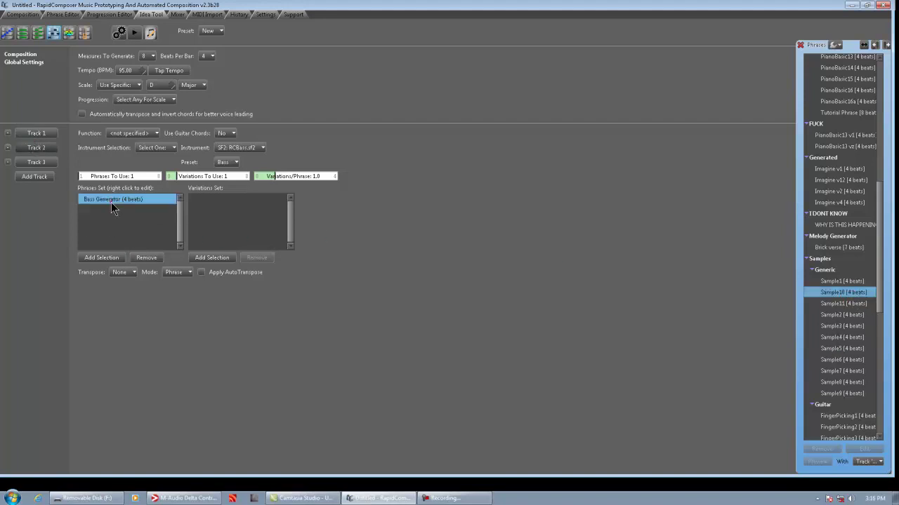
pyautogui.moveTo(882, 210); pyautogui.dragTo(895, 77)
pyautogui.moveTo(852, 184); pyautogui.dragTo(135, 229)
pyautogui.click(850, 196)
pyautogui.moveTo(849, 200); pyautogui.dragTo(119, 237)
pyautogui.moveTo(850, 219); pyautogui.dragTo(115, 239)
pyautogui.moveTo(835, 205); pyautogui.dragTo(116, 242)
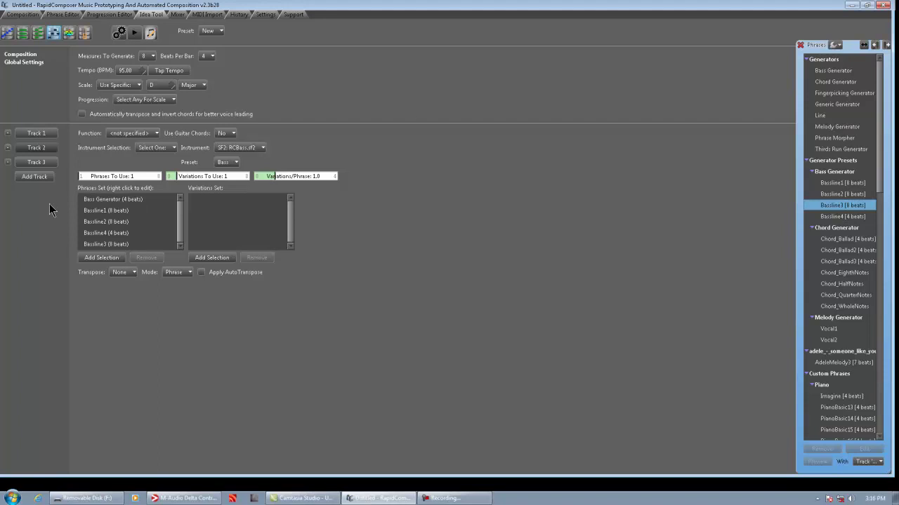
# Add two more Melody Generators to the clarinet track and open the first one's generator editor
pyautogui.click(37, 162)
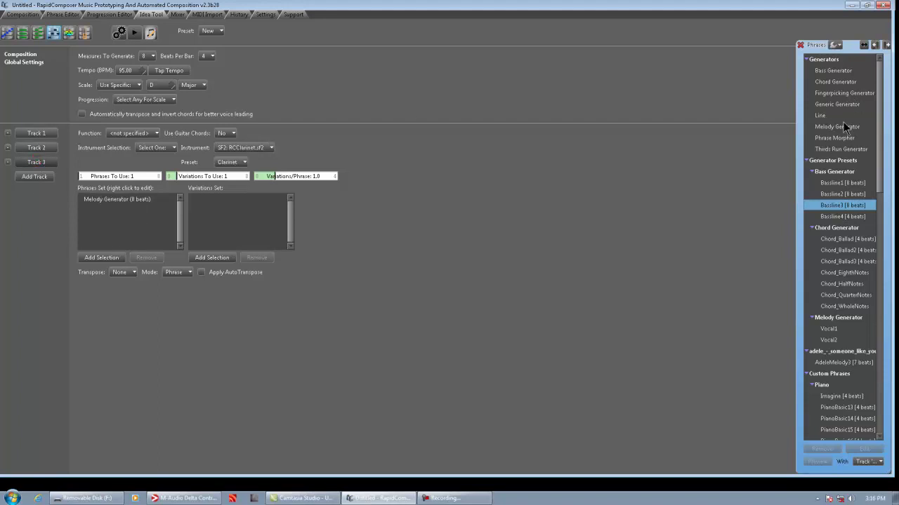
pyautogui.moveTo(837, 130); pyautogui.dragTo(121, 211)
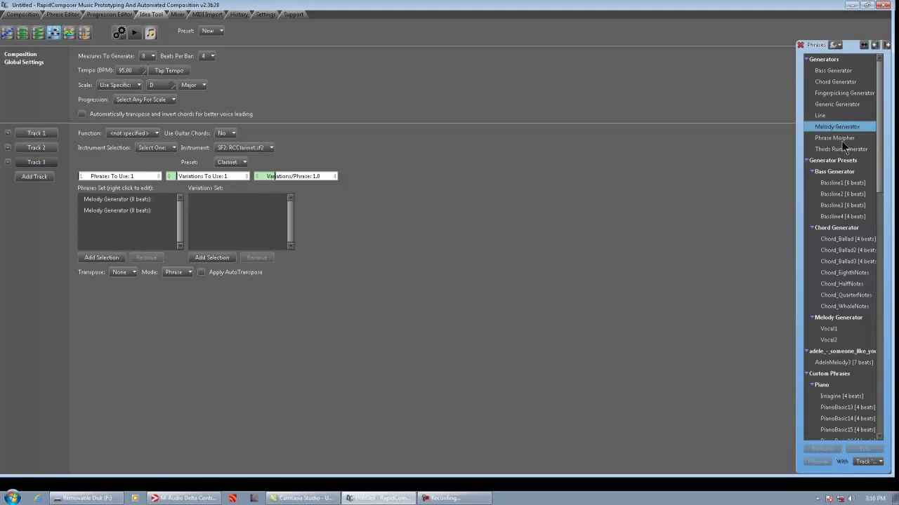
pyautogui.moveTo(851, 127); pyautogui.dragTo(105, 232)
pyautogui.rightClick(134, 202)
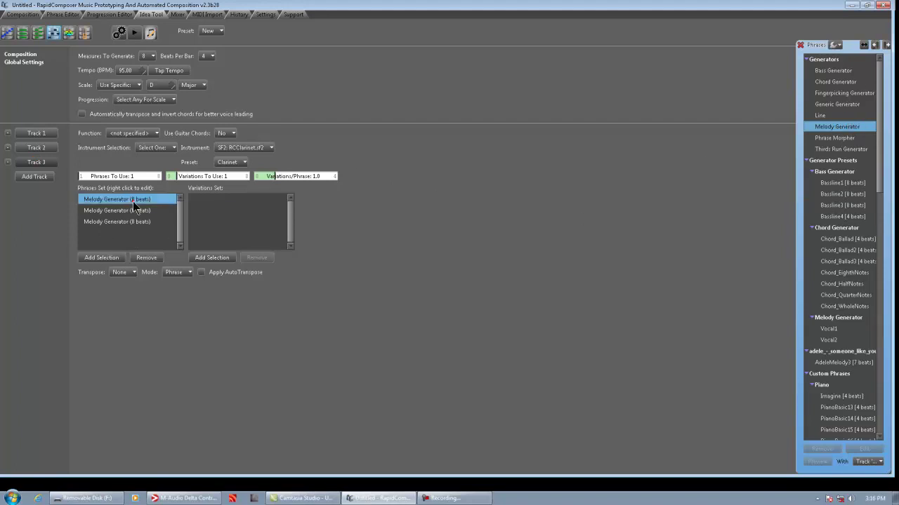
pyautogui.click(254, 200)
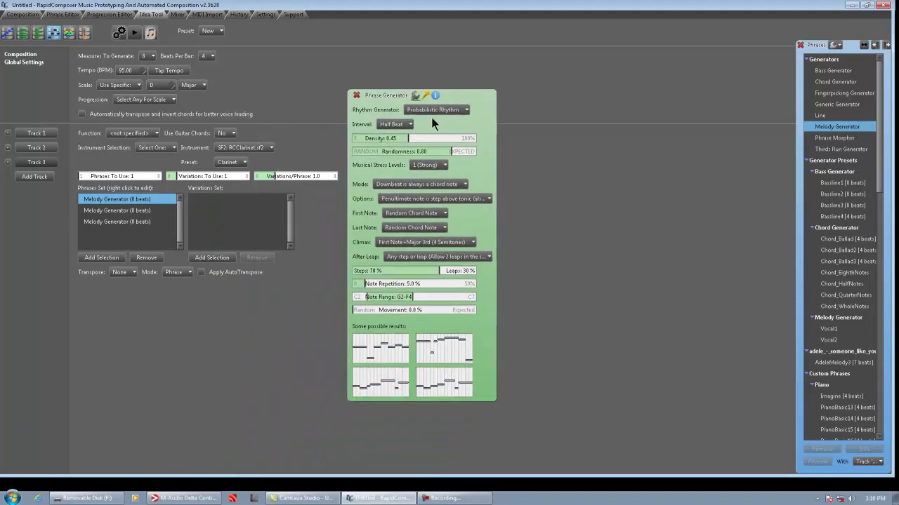
# Give the first melody phrase a Subdivision rhythm (6–12) and the second a shuffled Triplet Rhythm
pyautogui.click(434, 110)
pyautogui.click(452, 133)
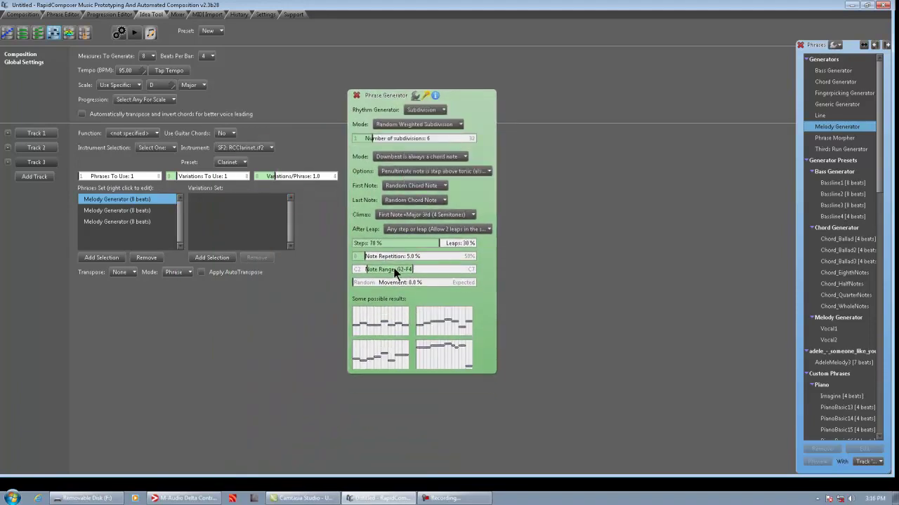
pyautogui.moveTo(383, 139); pyautogui.dragTo(397, 138)
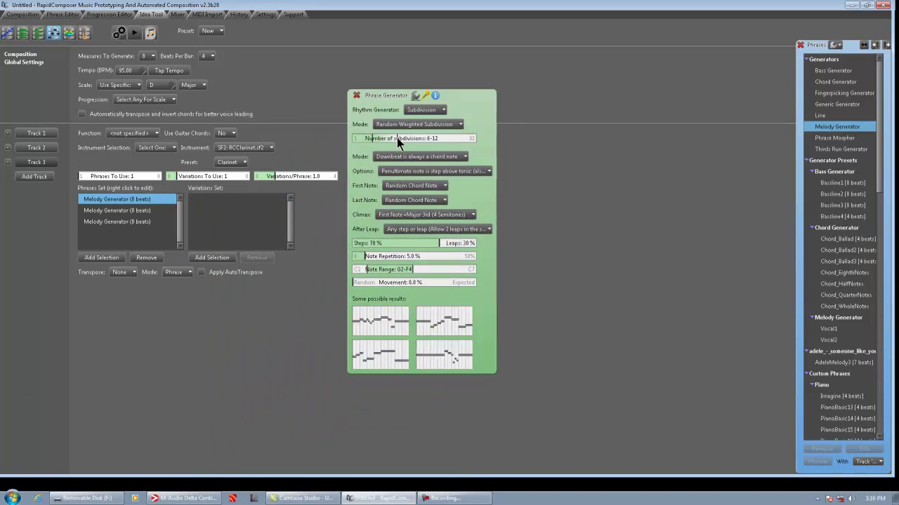
pyautogui.click(134, 211)
pyautogui.click(431, 112)
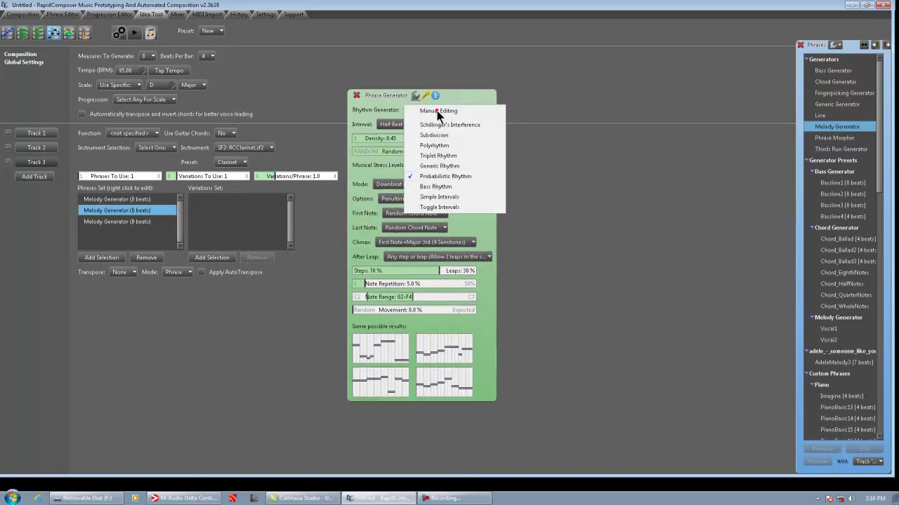
pyautogui.click(441, 156)
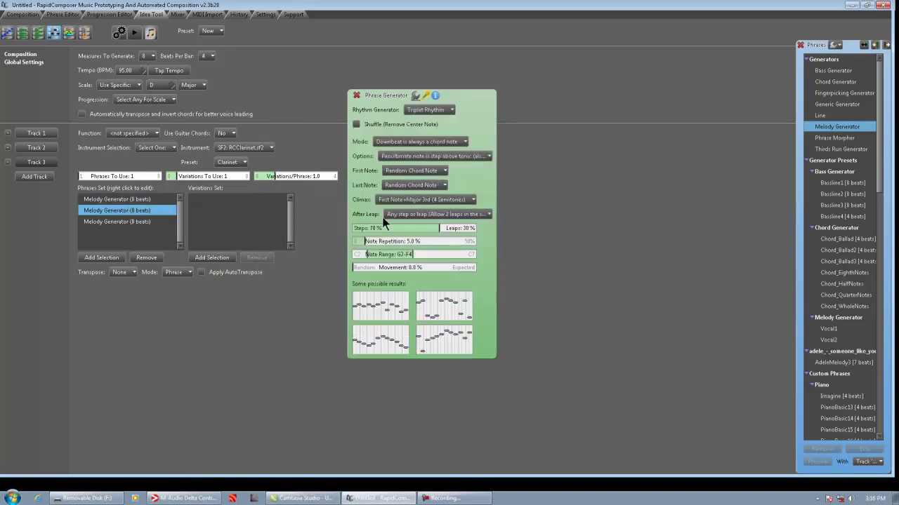
pyautogui.click(357, 125)
# Set the third melody phrase to Generic Rhythm with density 1.83
pyautogui.click(114, 222)
pyautogui.click(439, 111)
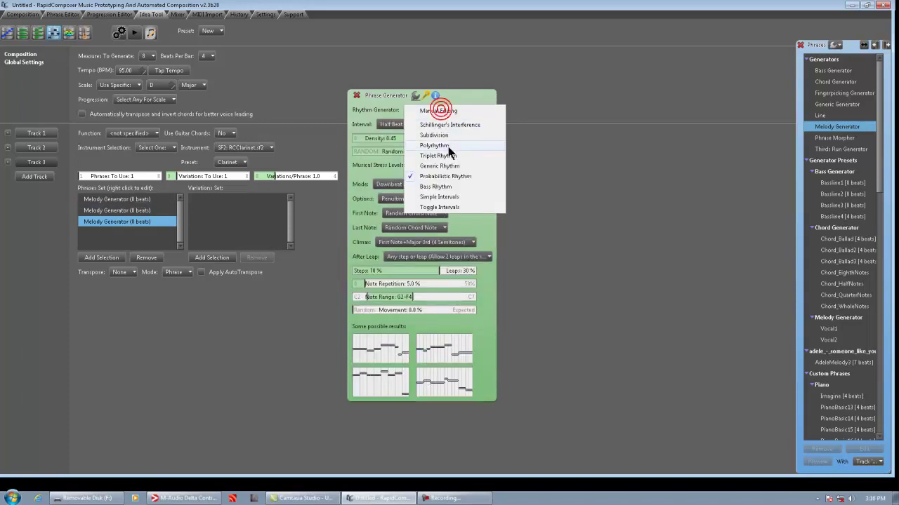
pyautogui.click(440, 166)
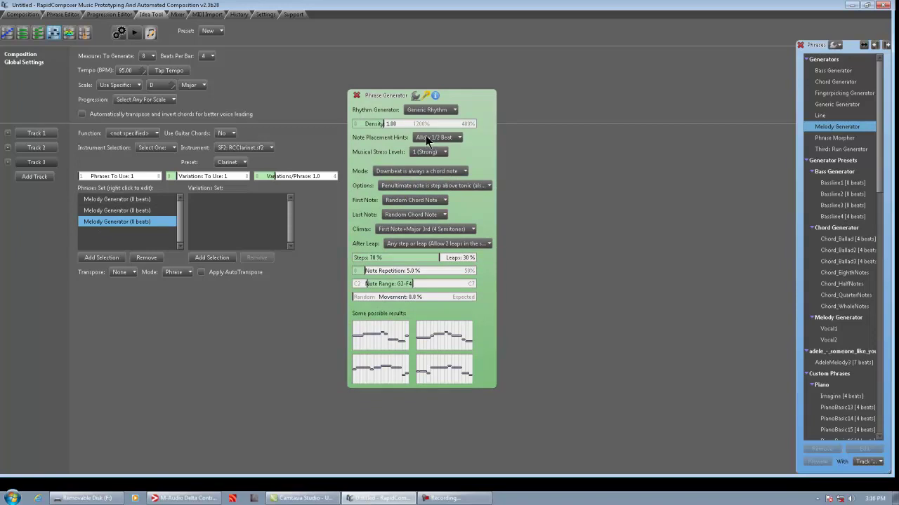
pyautogui.moveTo(397, 124); pyautogui.dragTo(410, 124)
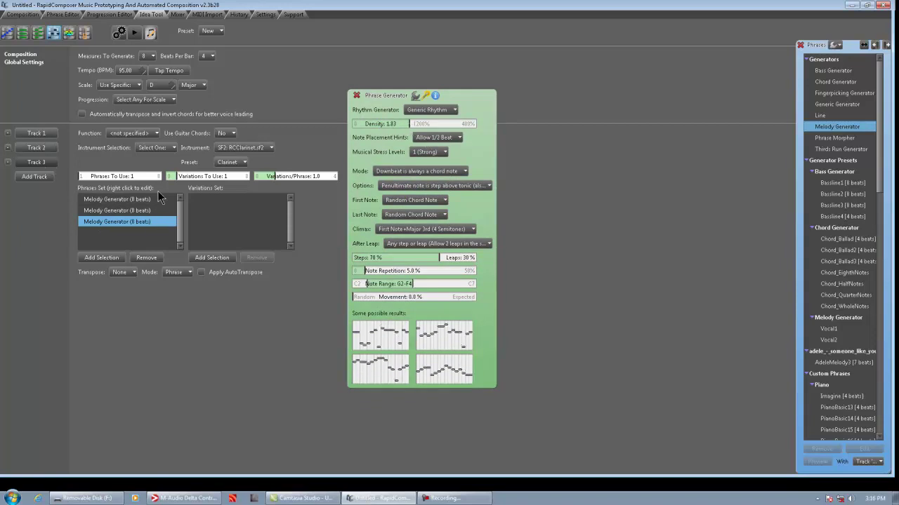
# Review the three melody phrases' settings, then the bass and piano tracks
pyautogui.click(133, 200)
pyautogui.click(137, 212)
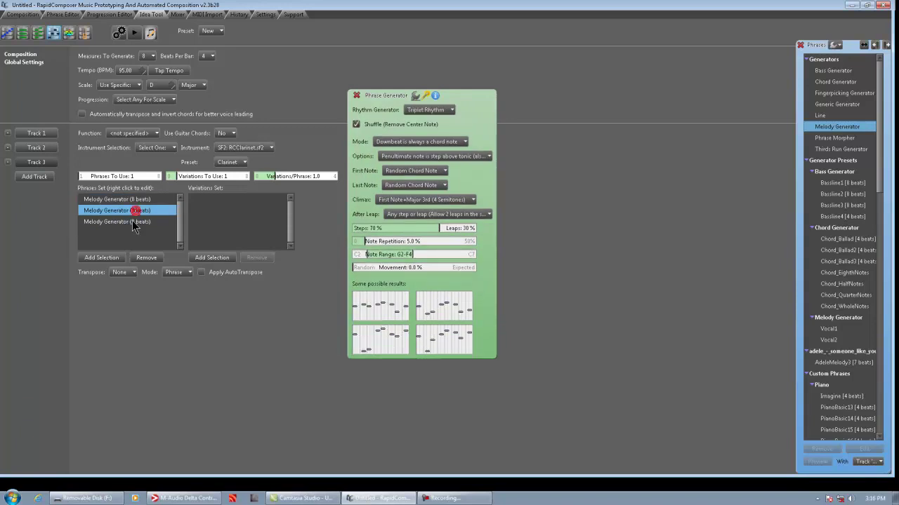
pyautogui.click(133, 222)
pyautogui.click(132, 200)
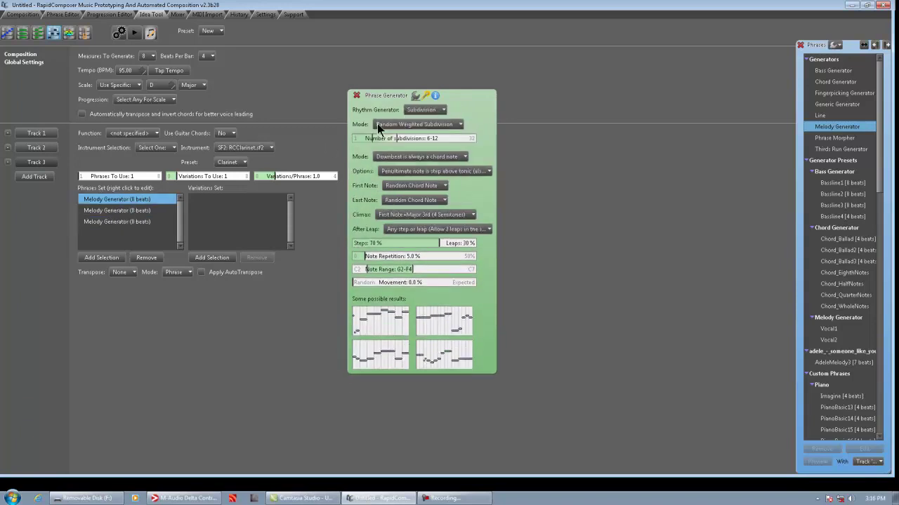
pyautogui.click(140, 211)
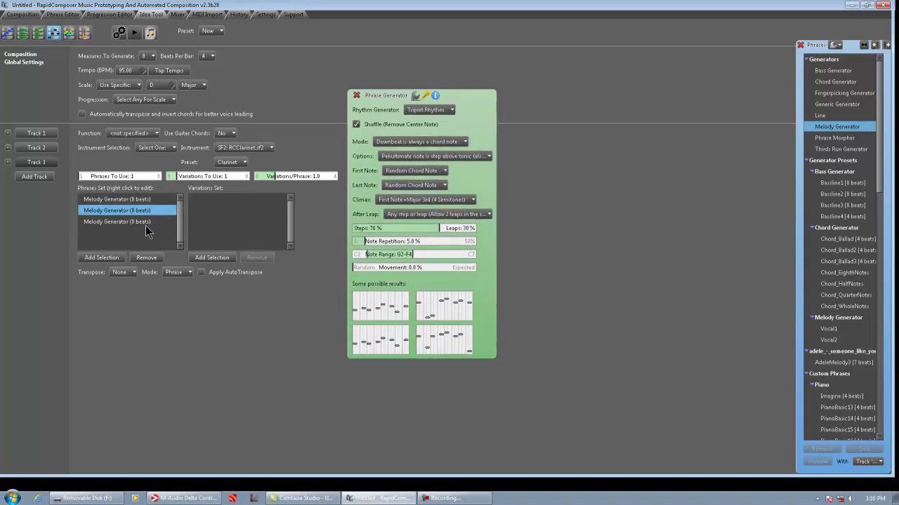
pyautogui.click(138, 222)
pyautogui.click(35, 162)
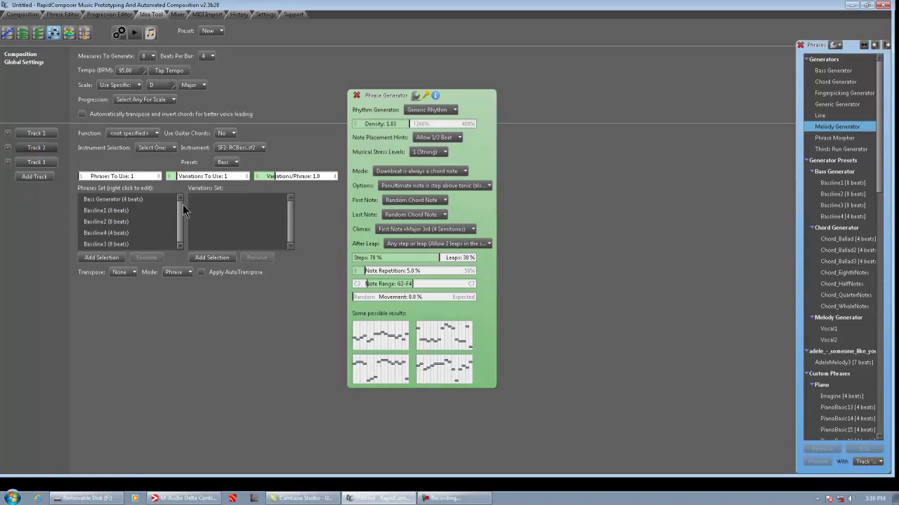
pyautogui.click(44, 135)
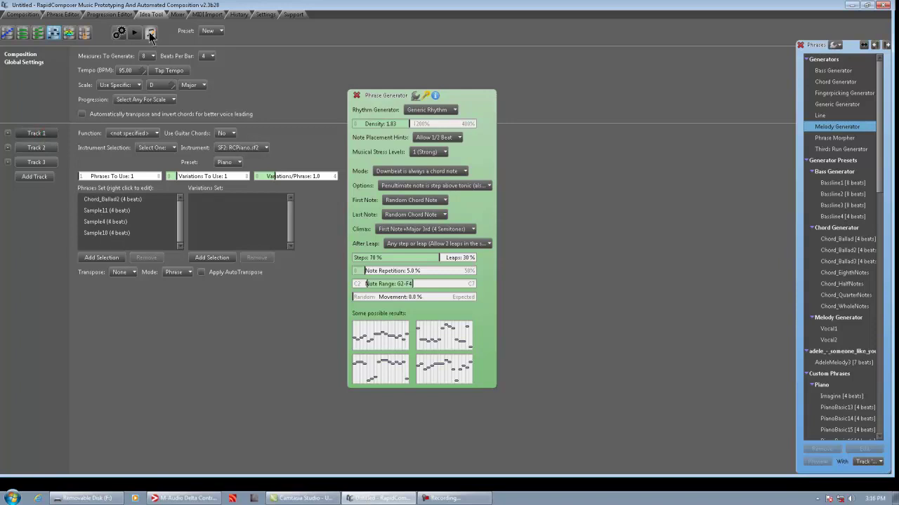
# Close the Phrase Generator and set the tempo to 130 BPM
pyautogui.click(355, 96)
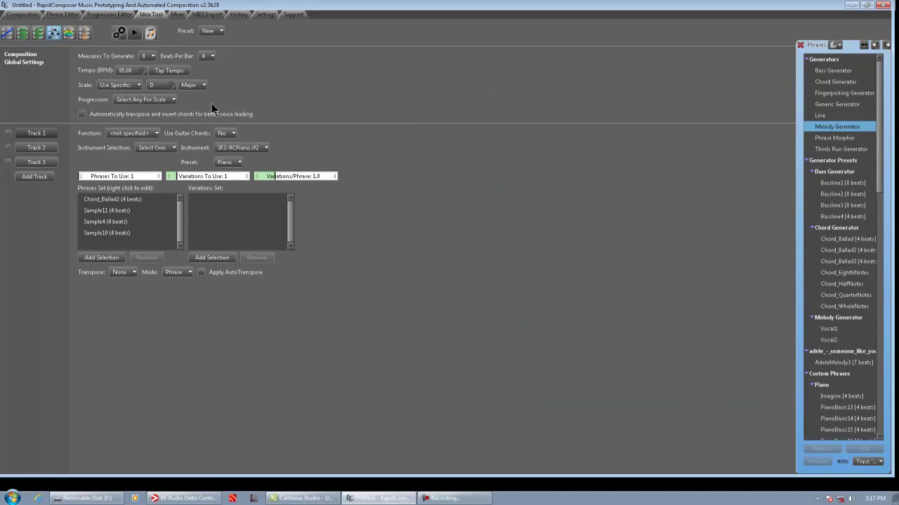
pyautogui.click(128, 72)
pyautogui.press('Return')
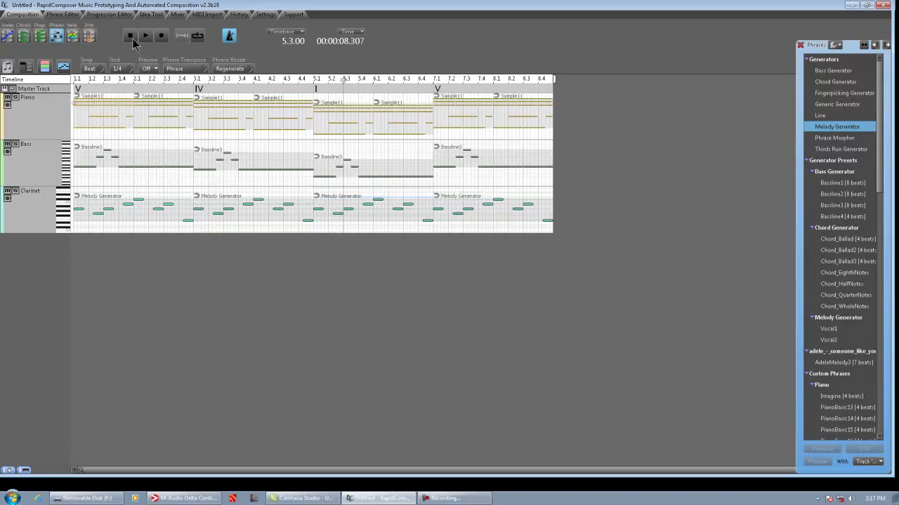
# Rewind, play the regenerated composition into bar 3, then stop at the start
pyautogui.click(130, 36)
pyautogui.click(145, 36)
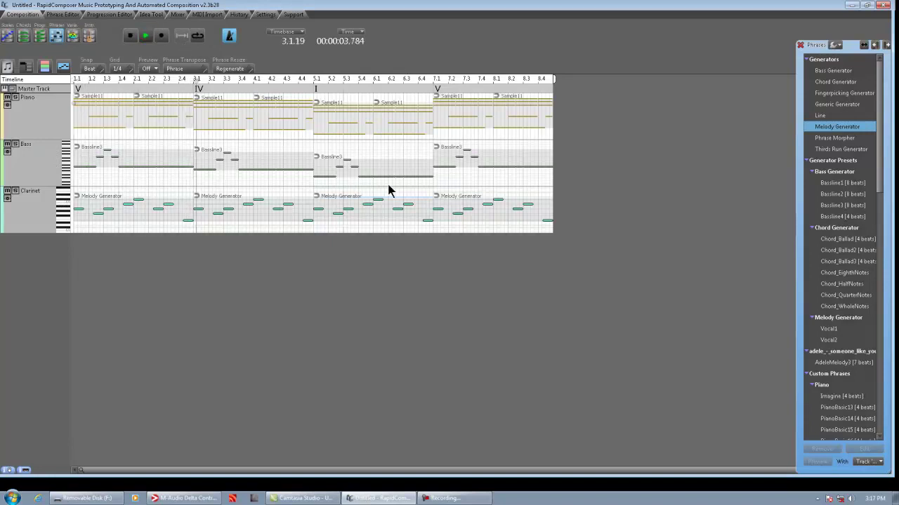
pyautogui.click(131, 36)
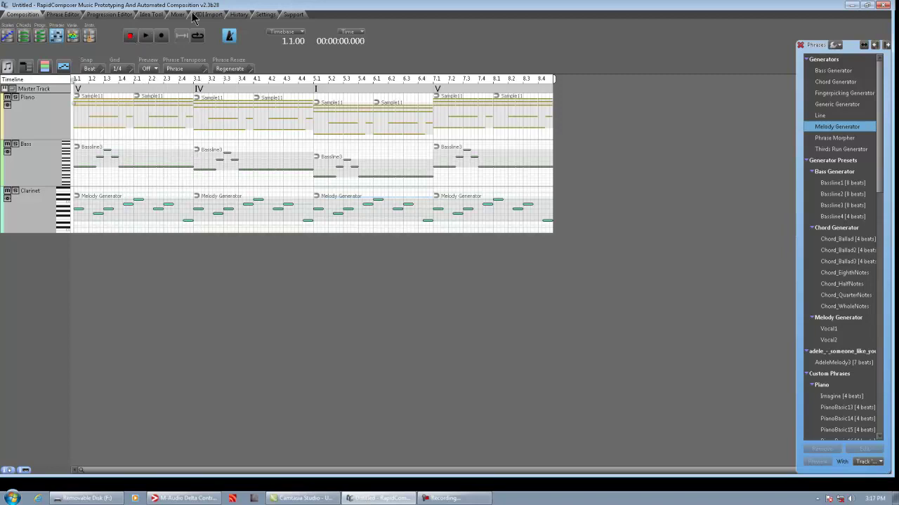
# Set Phrases To Use to 8 for the piano, bass and clarinet tracks, then return to the Composition view
pyautogui.click(151, 16)
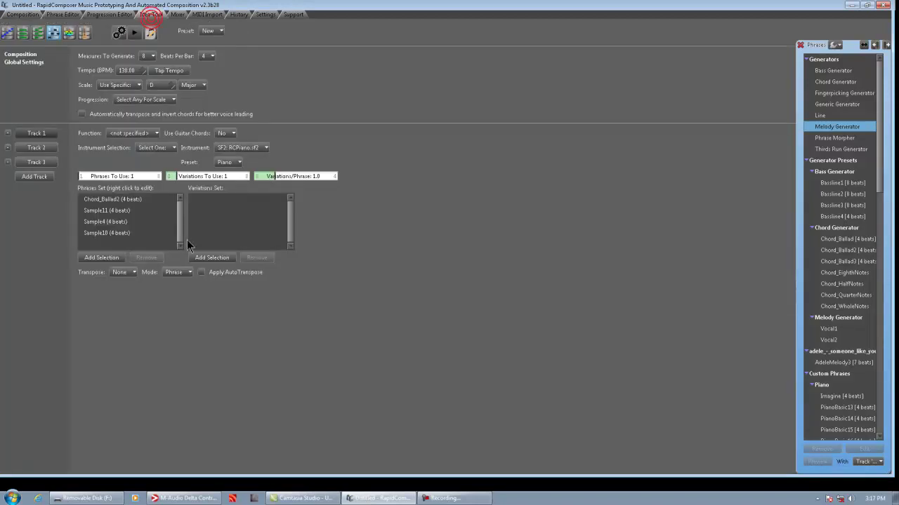
pyautogui.click(35, 161)
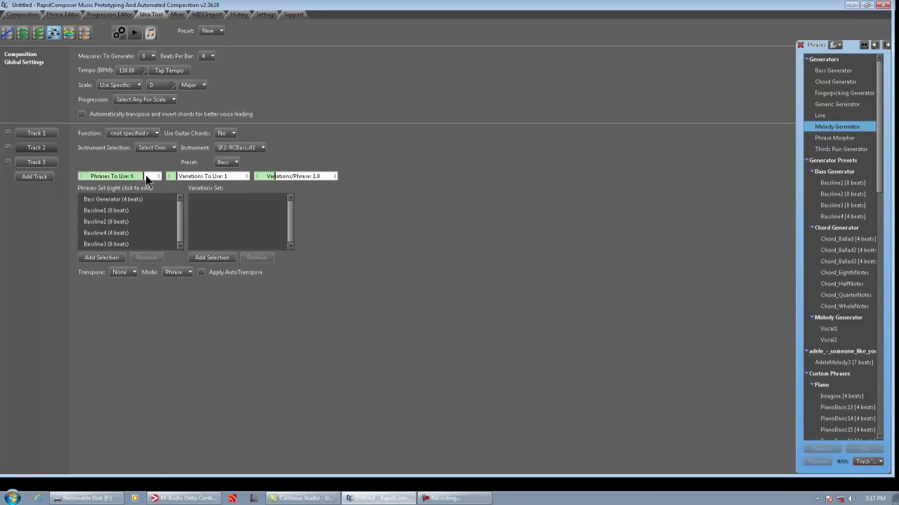
pyautogui.click(38, 135)
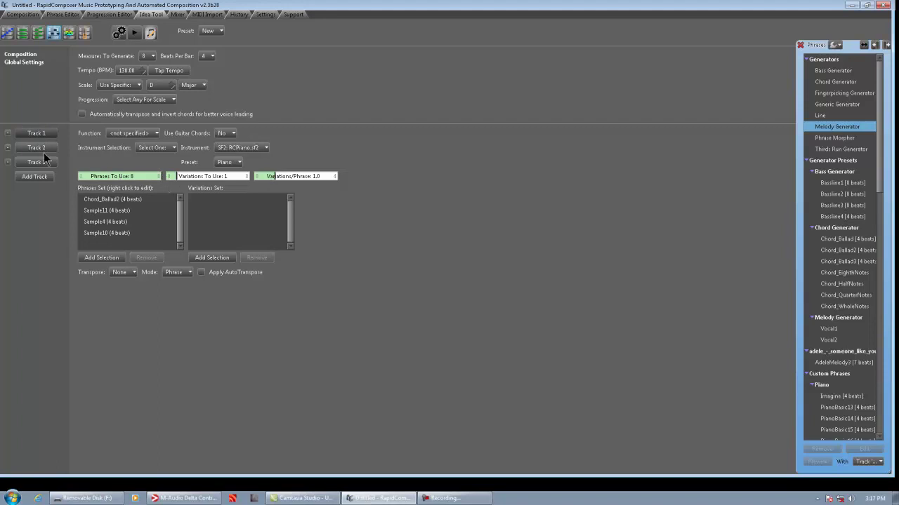
pyautogui.click(38, 164)
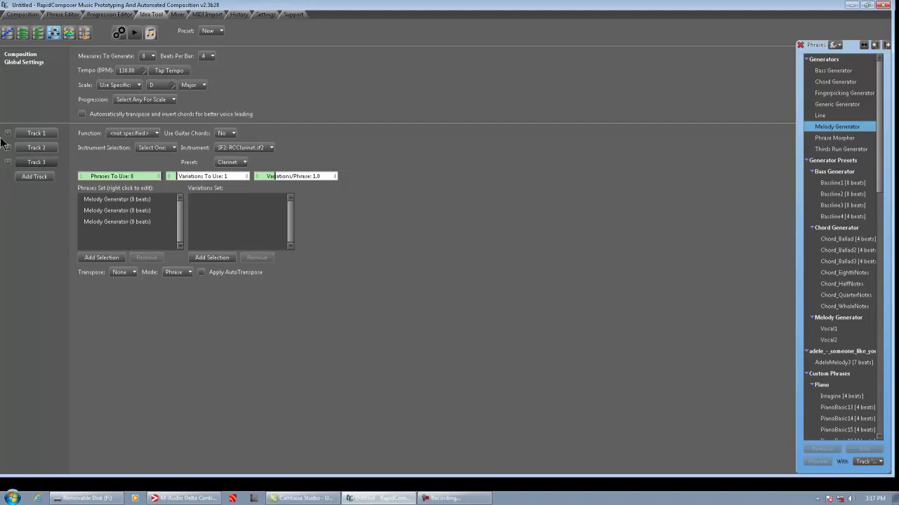
pyautogui.click(42, 148)
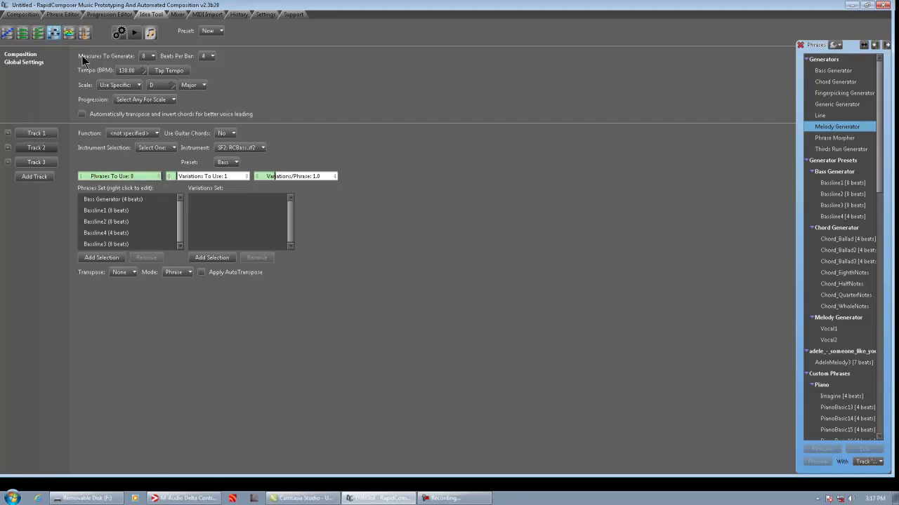
pyautogui.click(37, 31)
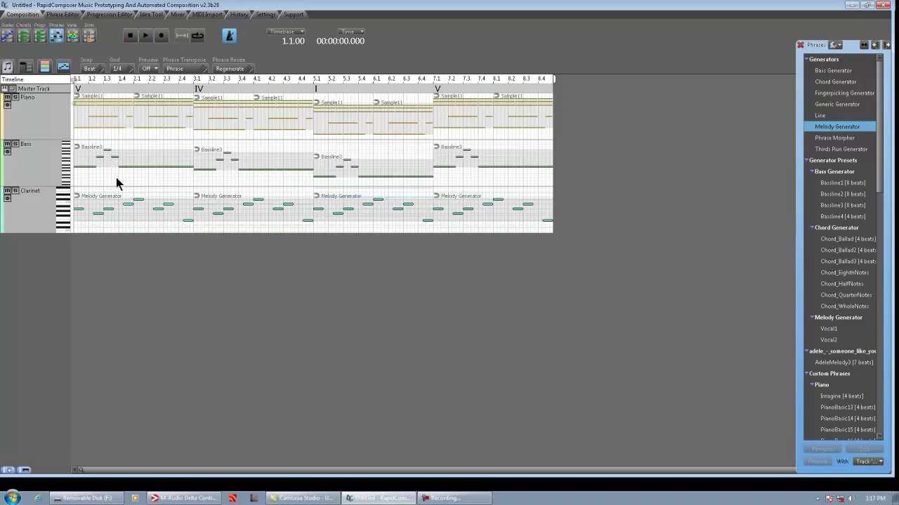
# Play the regenerated piece mixing Chord_Ballad2, Sample4, Sample10 and Sample11 piano phrases
pyautogui.click(145, 37)
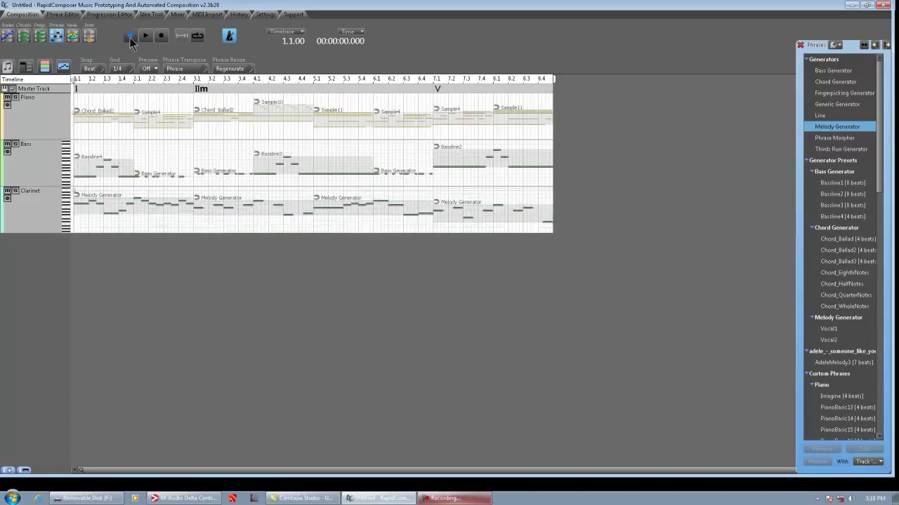
# Play the regenerated arrangement, then bring up the composition's global settings
pyautogui.click(145, 35)
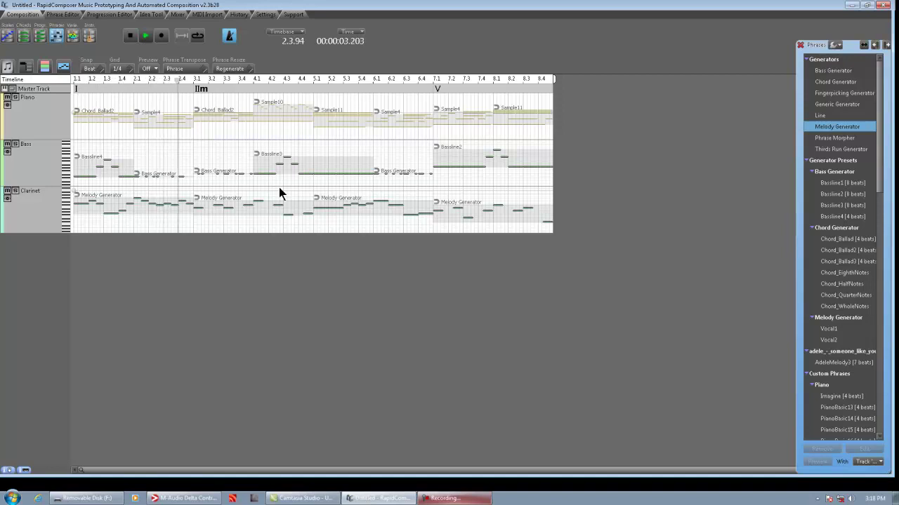
pyautogui.click(23, 16)
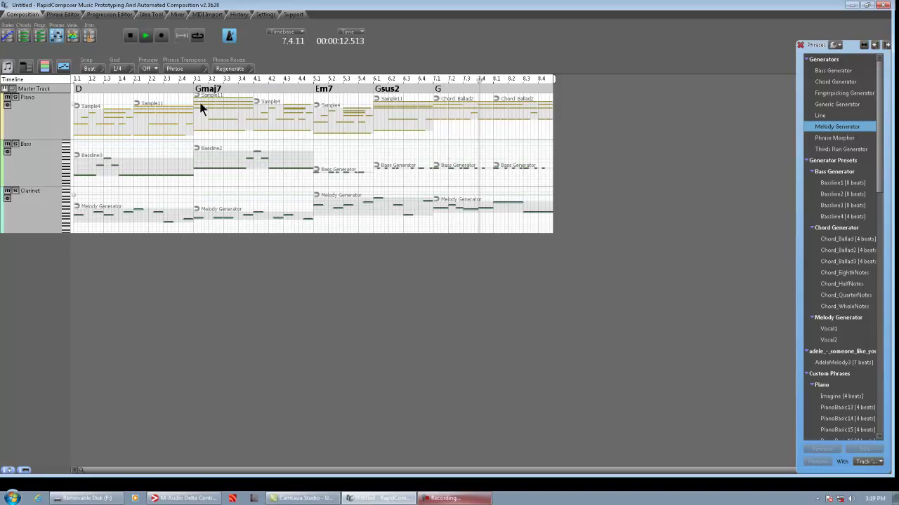
# Play the arrangement from the start, stop, and regenerate it with new phrases using Ctrl+Z
pyautogui.click(133, 36)
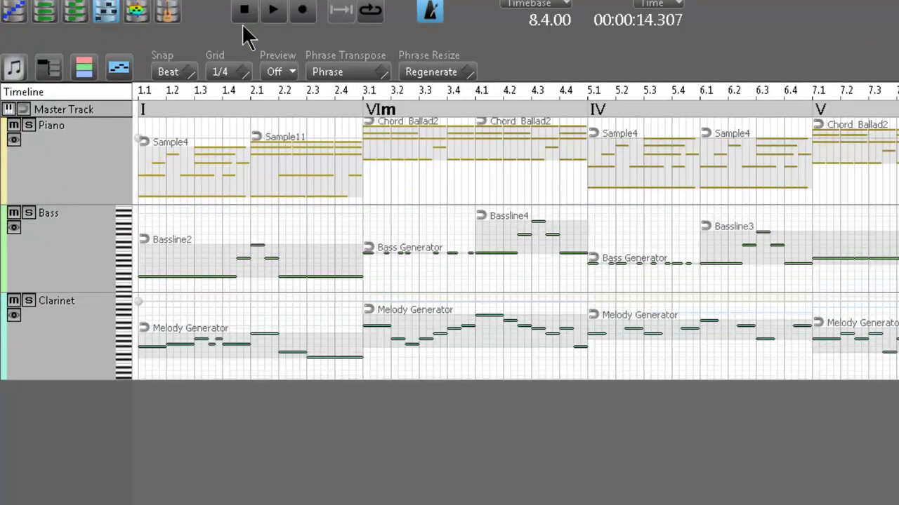
pyautogui.click(190, 26)
pyautogui.click(272, 10)
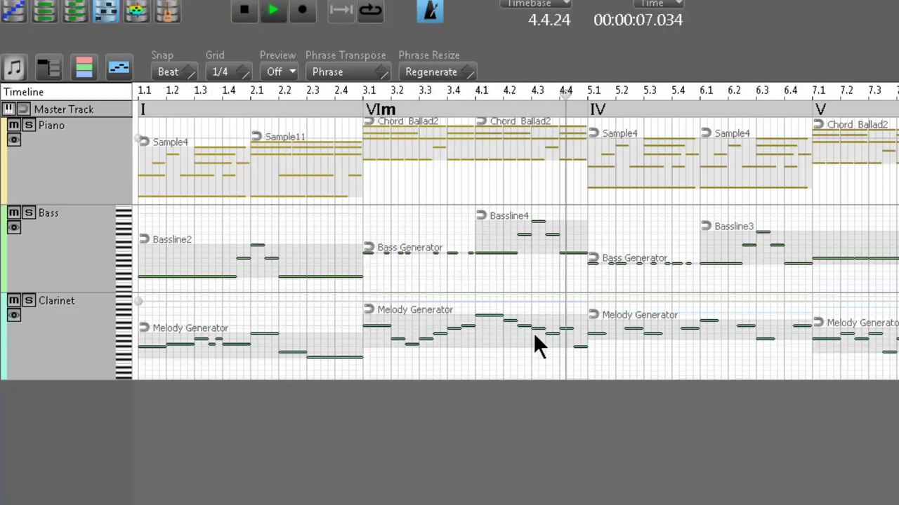
pyautogui.click(245, 9)
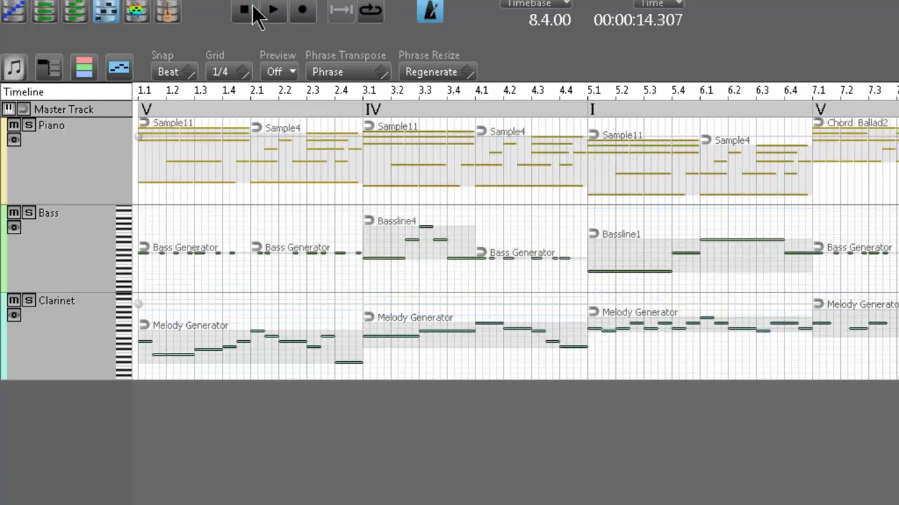
pyautogui.click(252, 9)
pyautogui.click(262, 10)
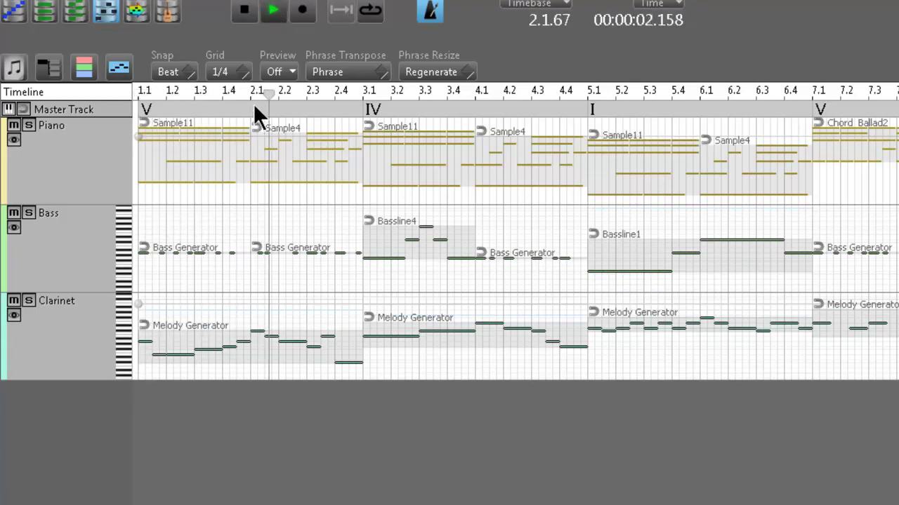
pyautogui.moveTo(253, 103)
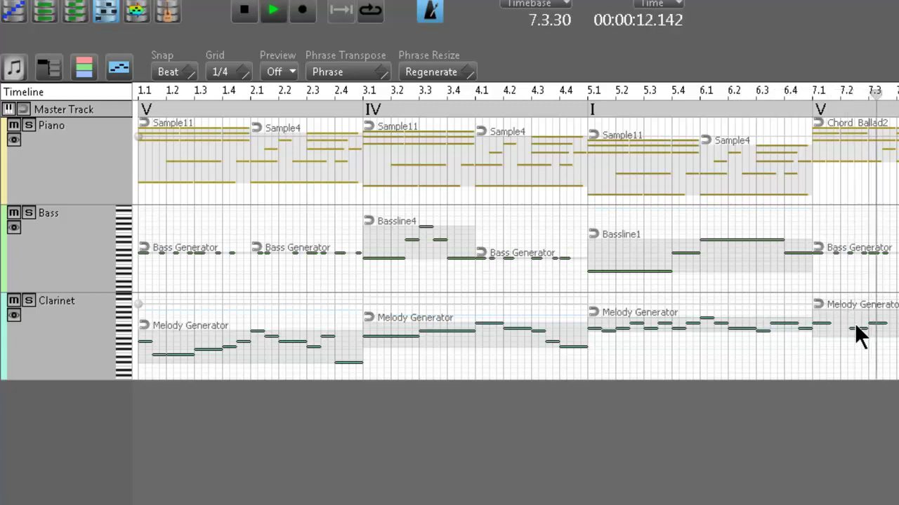
pyautogui.click(244, 10)
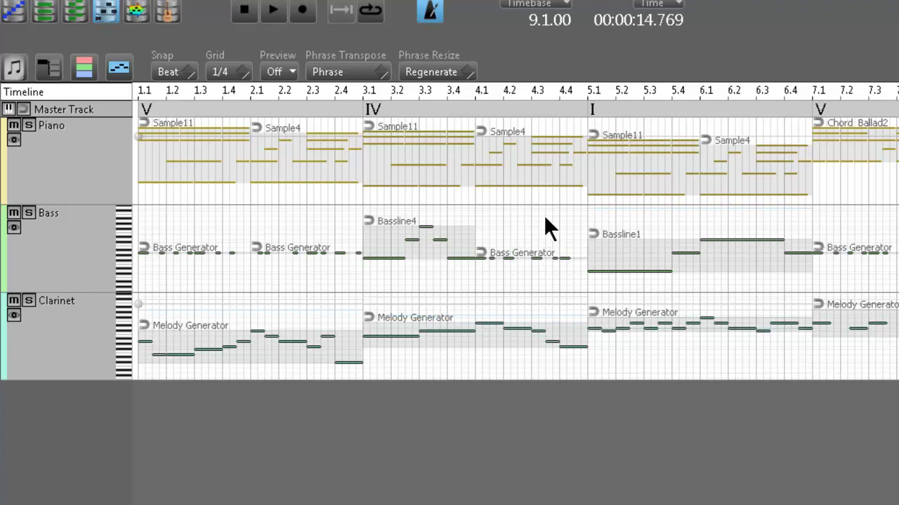
pyautogui.hotkey('ctrl', 'z')
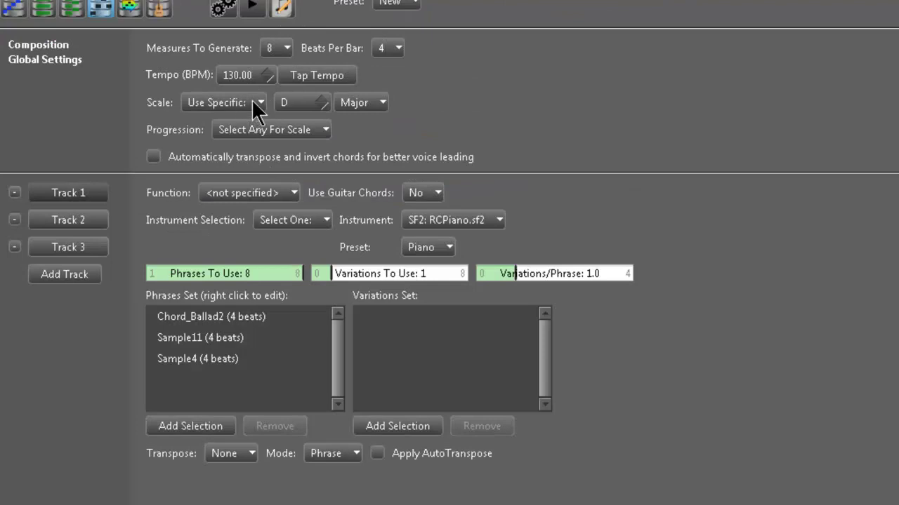
# Make the scale follow the chord progression automatically and choose progressions from a list
pyautogui.click(251, 101)
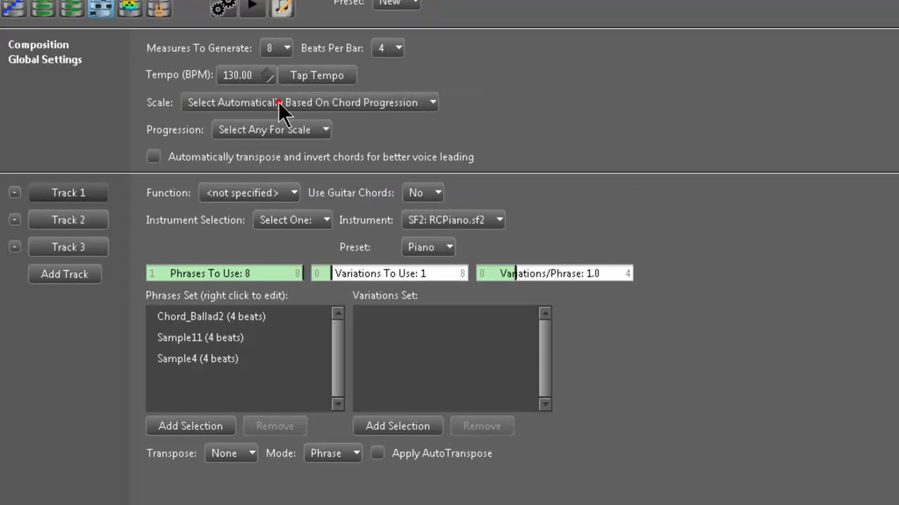
pyautogui.click(225, 130)
pyautogui.click(308, 131)
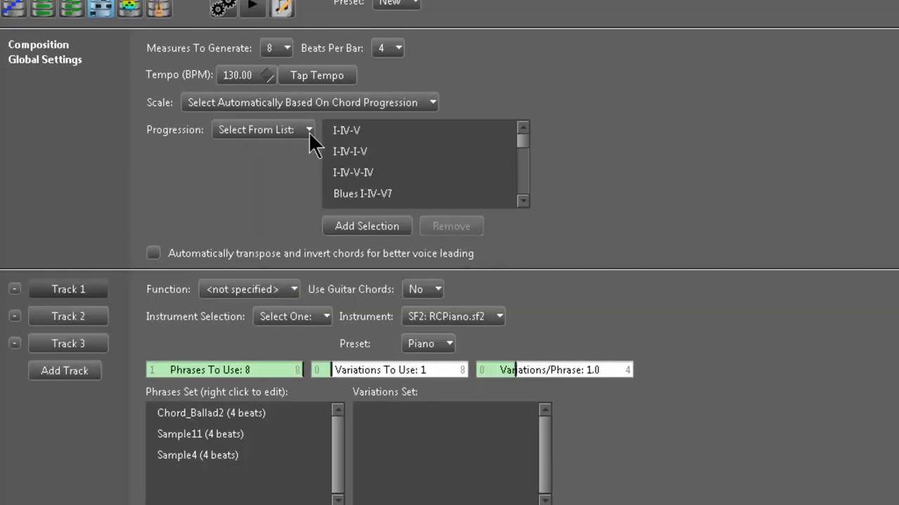
pyautogui.moveTo(526, 149); pyautogui.dragTo(498, 200)
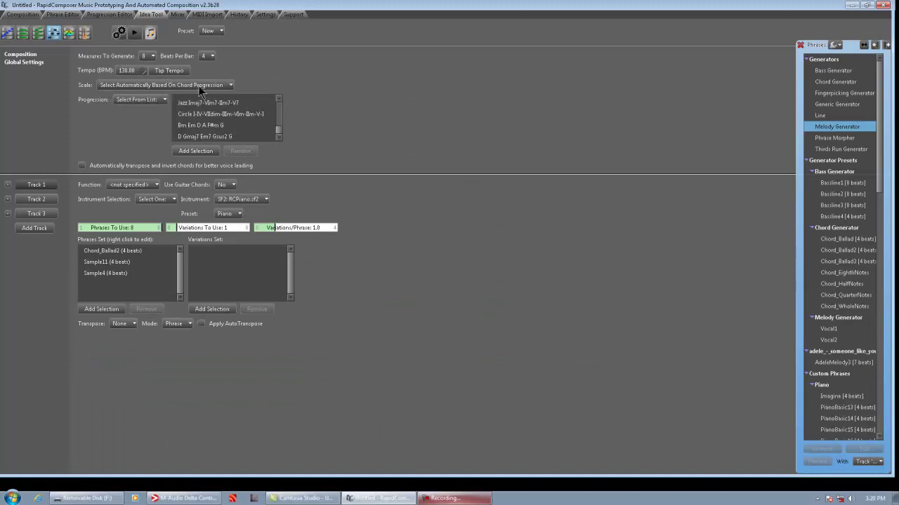
# Generate a new Imaj7–VIm7–IIm7–V7 composition, play it from the start, then return to Idea Tool settings
pyautogui.click(150, 34)
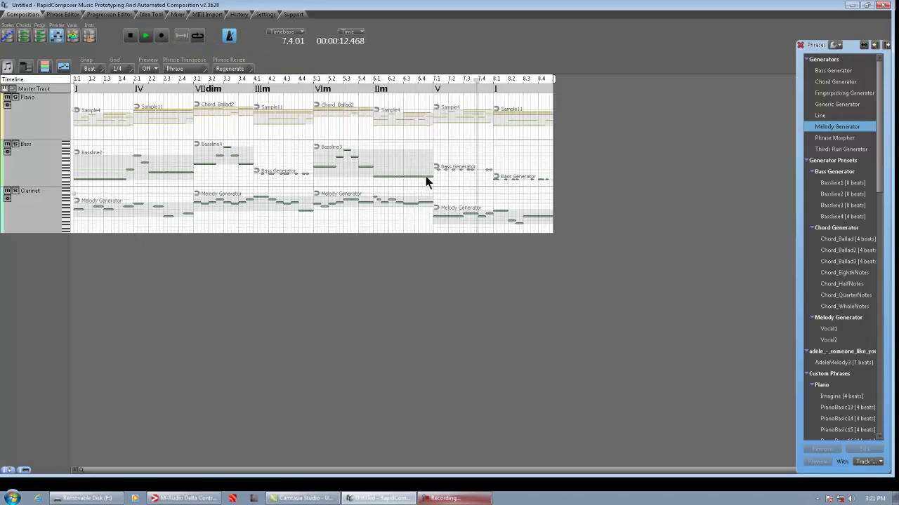
pyautogui.click(130, 36)
pyautogui.click(131, 36)
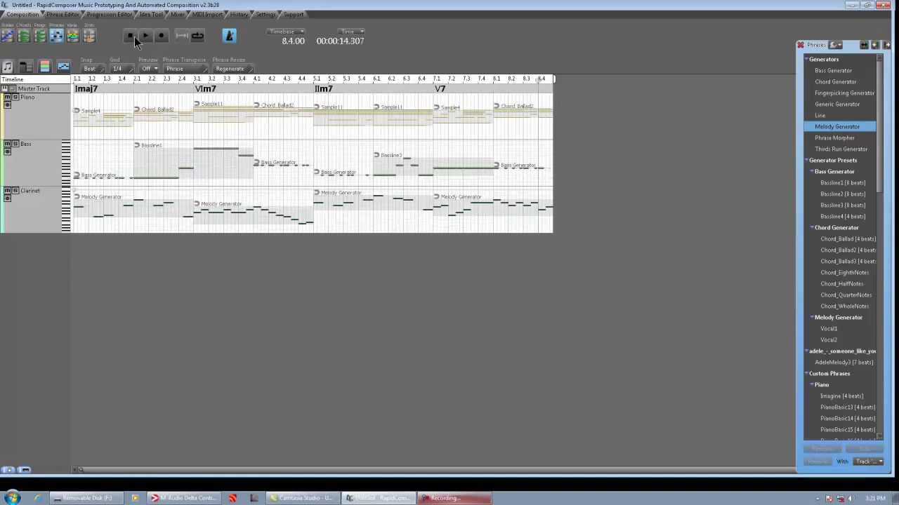
pyautogui.click(145, 35)
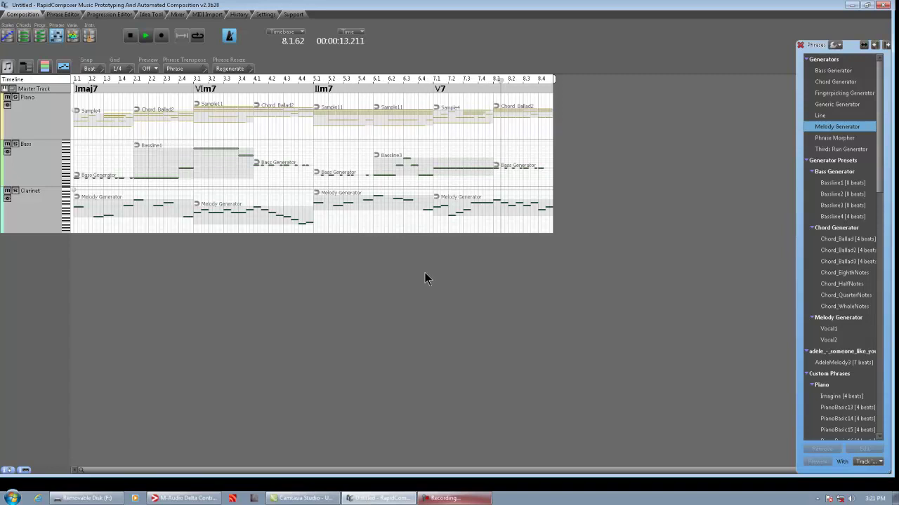
pyautogui.click(130, 35)
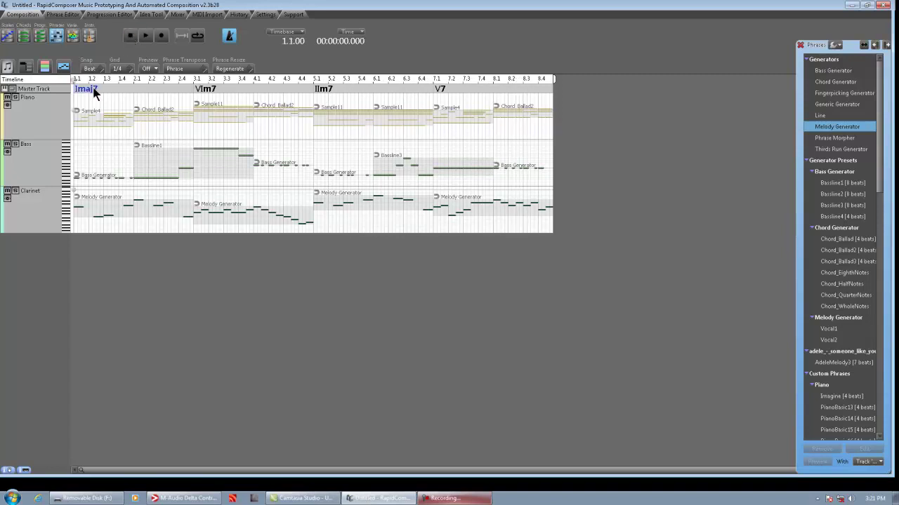
pyautogui.click(150, 14)
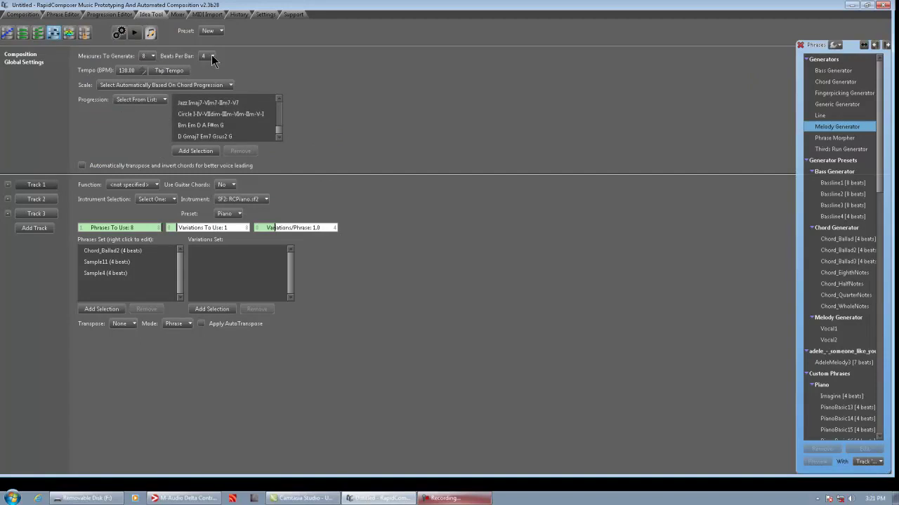
# Switch the scale from automatic to a specific C Major scale
pyautogui.click(161, 84)
pyautogui.click(156, 94)
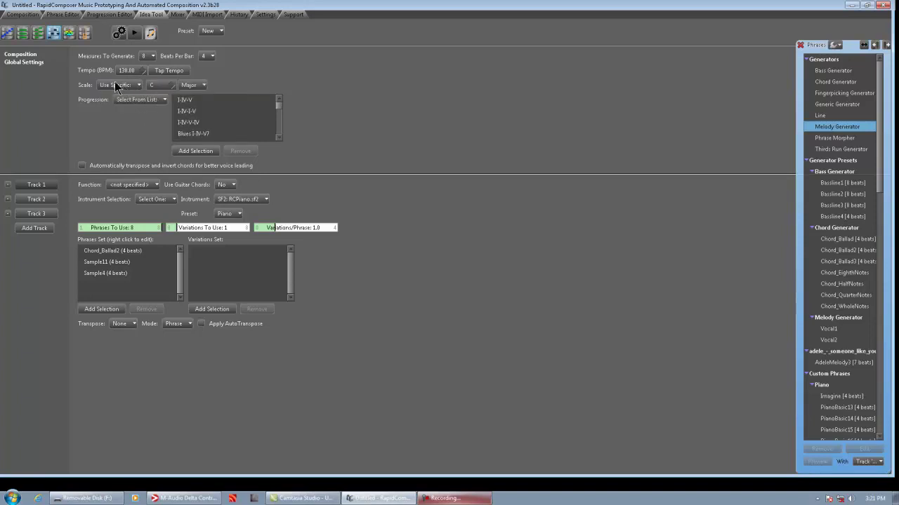
pyautogui.click(136, 86)
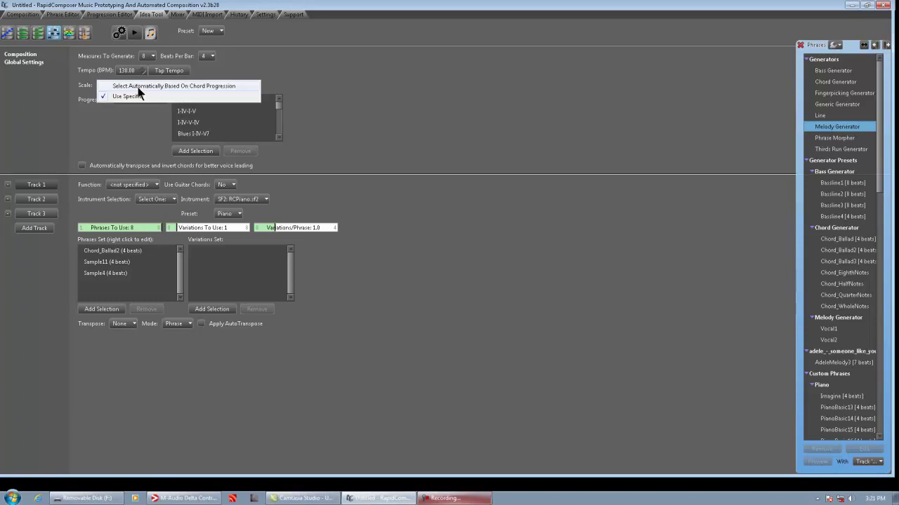
pyautogui.click(137, 87)
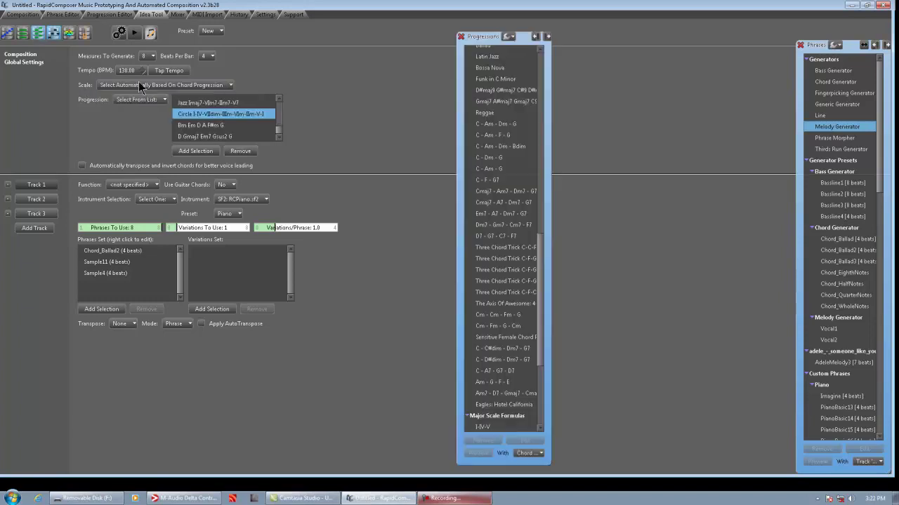
pyautogui.click(200, 86)
pyautogui.click(287, 68)
pyautogui.moveTo(544, 238)
pyautogui.mouseDown()
pyautogui.moveTo(560, 56)
pyautogui.moveTo(540, 136)
pyautogui.moveTo(541, 235)
pyautogui.mouseUp()
pyautogui.moveTo(539, 287); pyautogui.dragTo(572, 50)
pyautogui.click(112, 86)
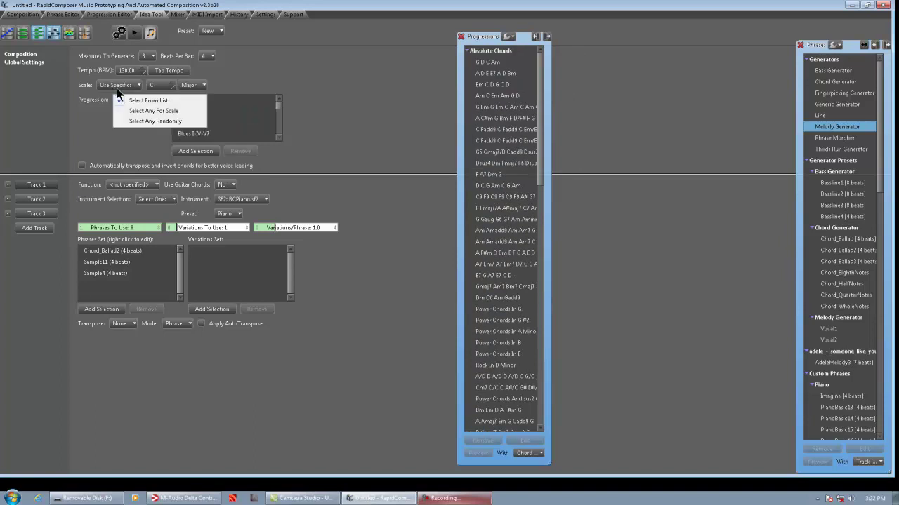
# Set the progression to allow any progression that fits the scale
pyautogui.click(76, 80)
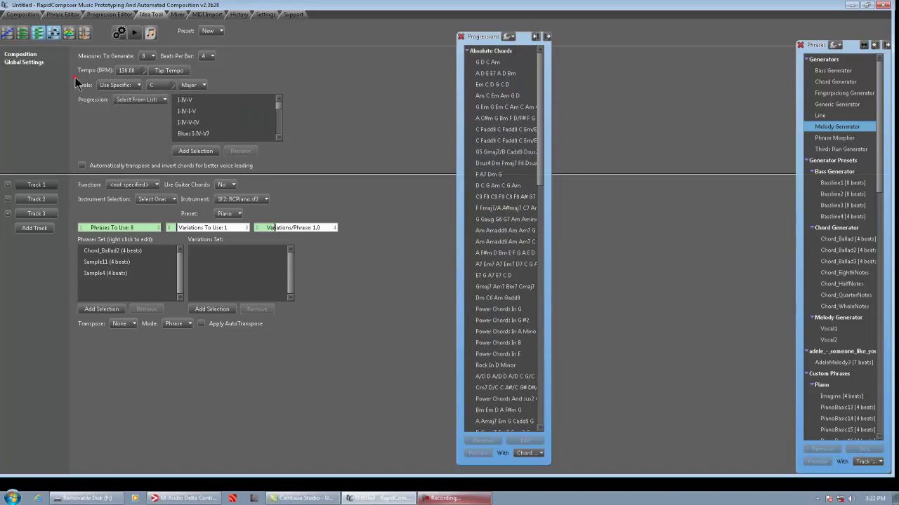
pyautogui.click(151, 103)
pyautogui.click(262, 112)
pyautogui.click(278, 107)
pyautogui.moveTo(279, 111); pyautogui.dragTo(281, 138)
pyautogui.click(147, 101)
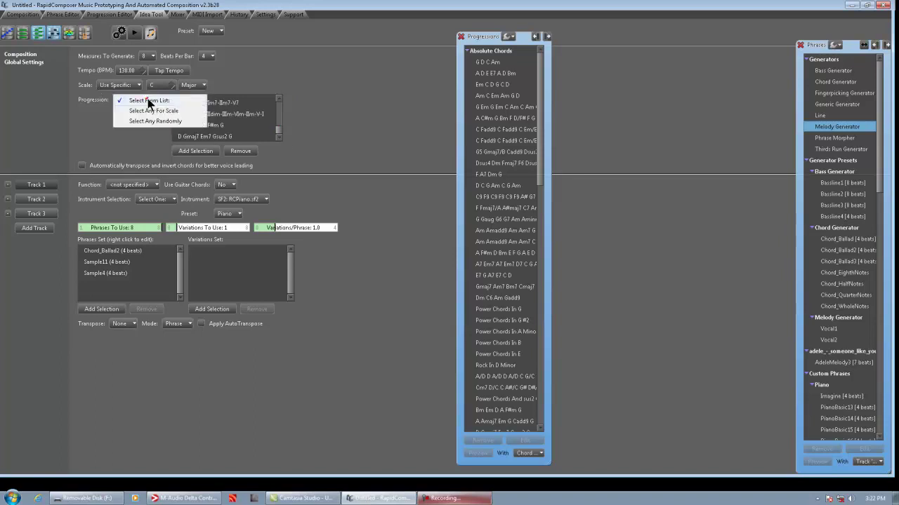
pyautogui.click(156, 112)
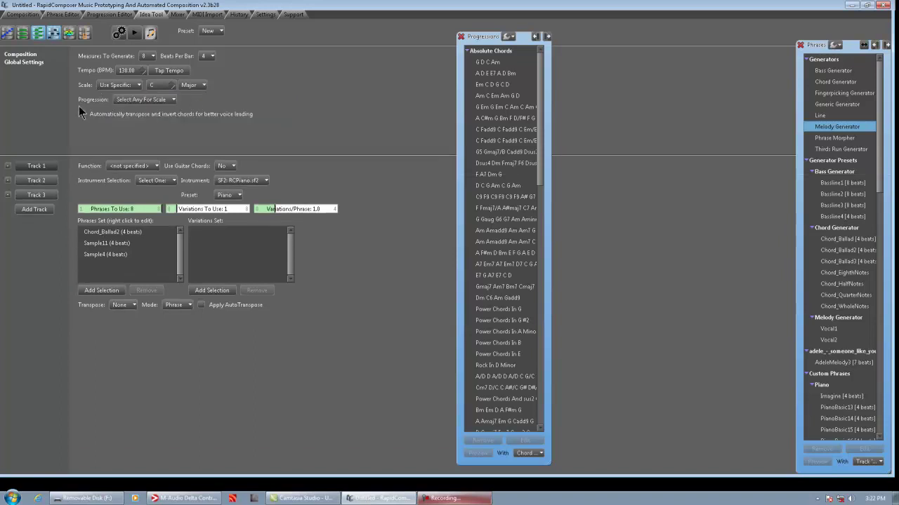
pyautogui.click(156, 102)
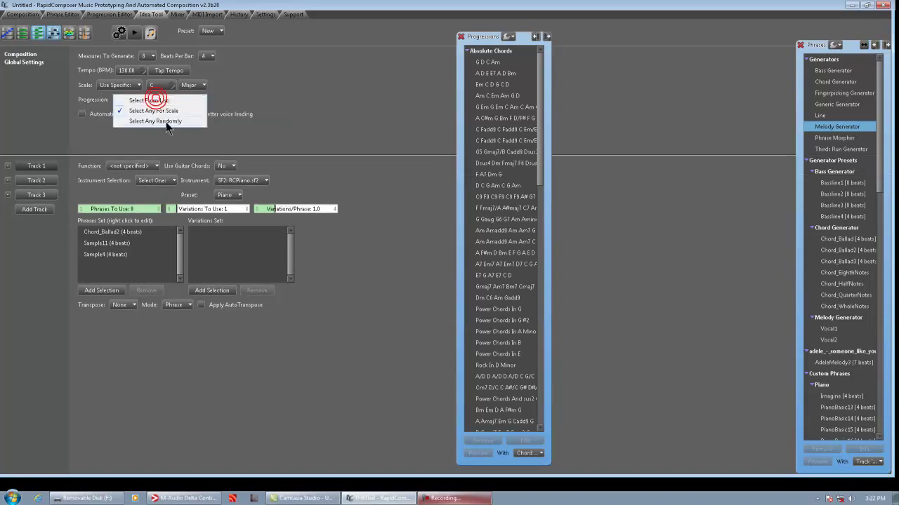
pyautogui.click(264, 95)
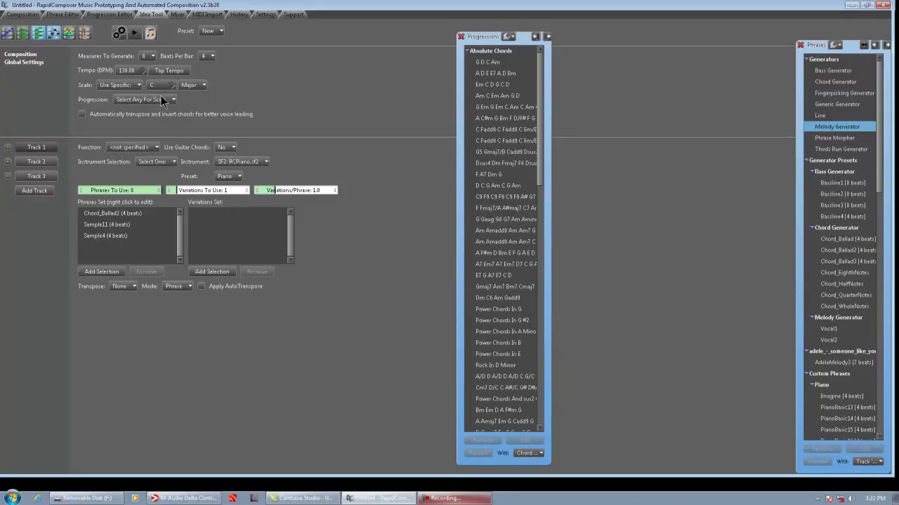
# Set the scale key to G and the length to 4 measures
pyautogui.click(167, 83)
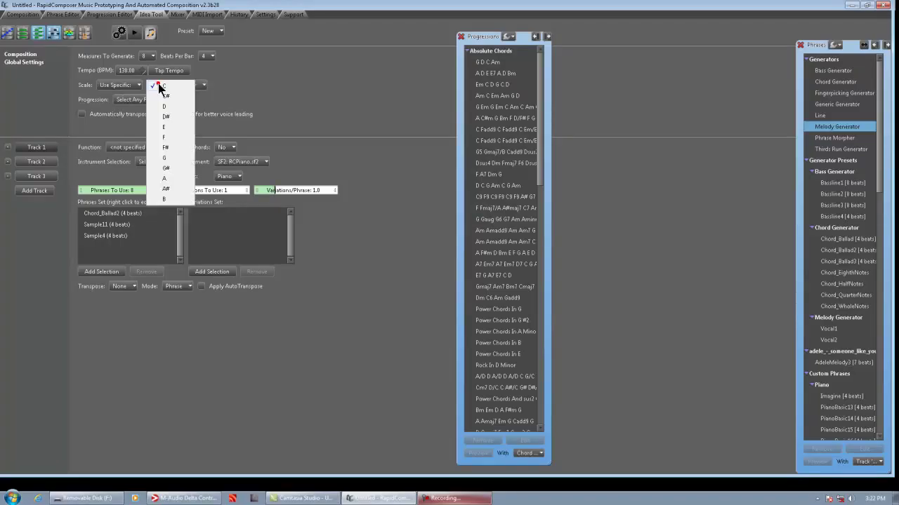
pyautogui.click(169, 156)
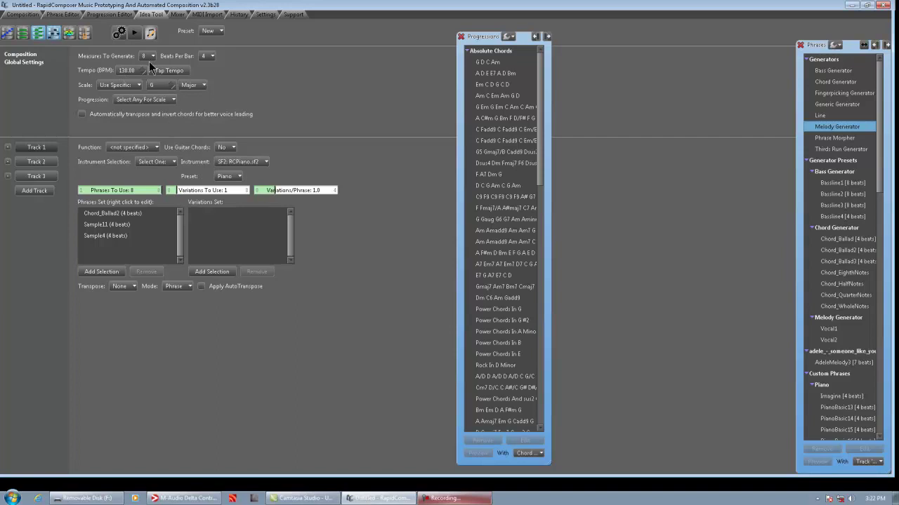
pyautogui.click(151, 60)
pyautogui.click(158, 93)
# Add a fourth Steel String Guitar track using the Fingerpicking Generator, then generate and play
pyautogui.click(34, 190)
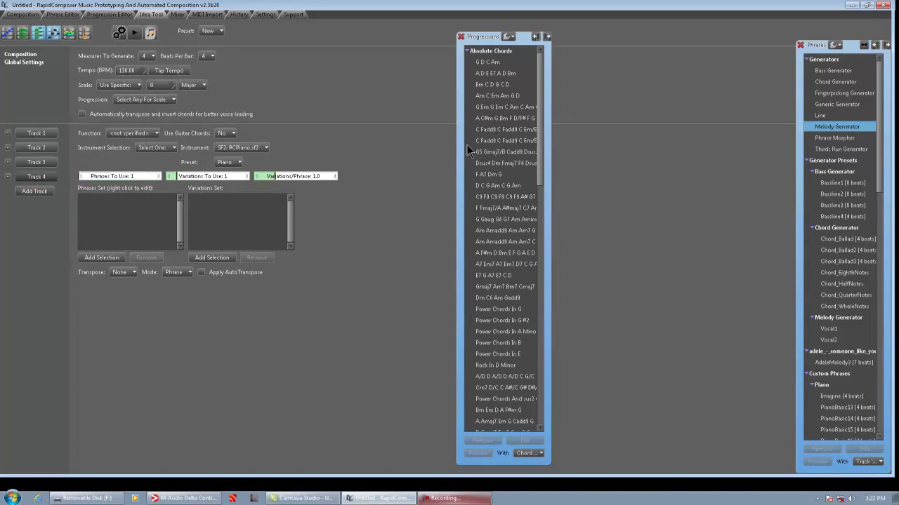
pyautogui.click(835, 95)
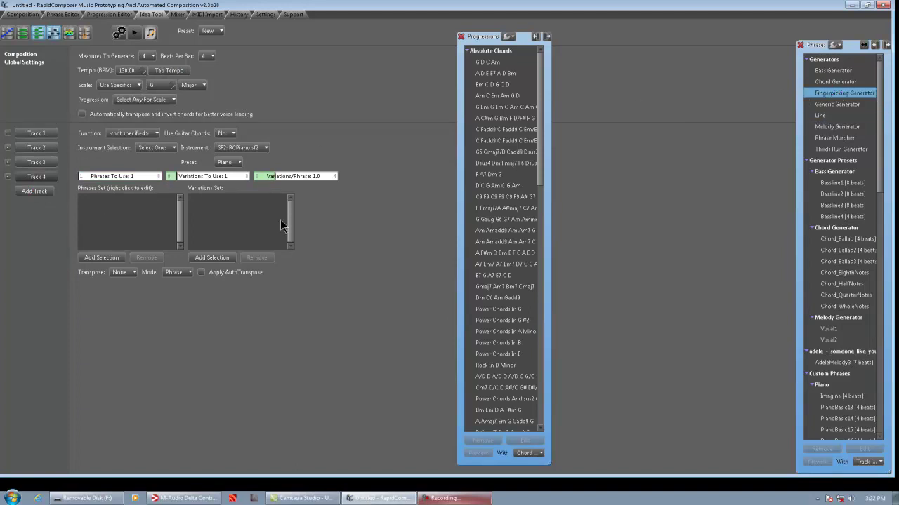
pyautogui.moveTo(823, 94); pyautogui.dragTo(133, 205)
pyautogui.click(260, 151)
pyautogui.click(277, 230)
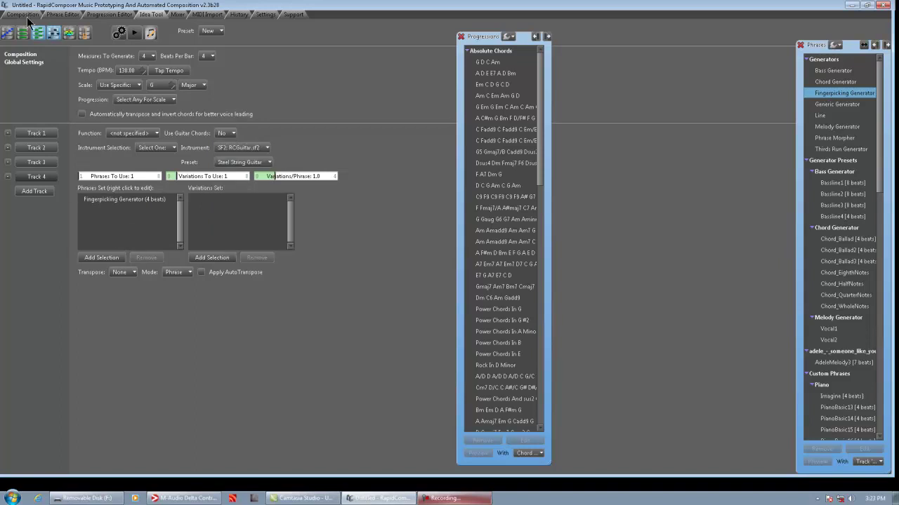
pyautogui.click(151, 31)
pyautogui.click(145, 35)
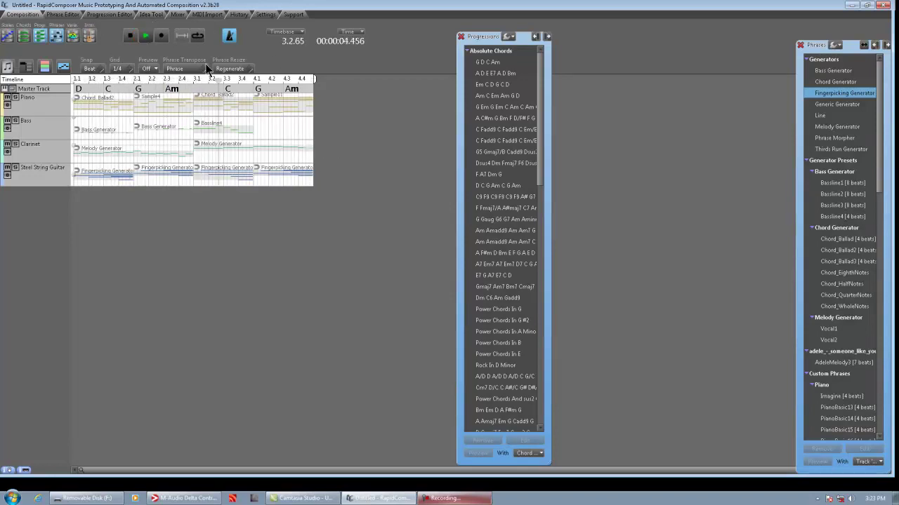
# Stop, rewind and replay the regenerated four-track G Major piece, then return to Idea Tool settings
pyautogui.click(130, 36)
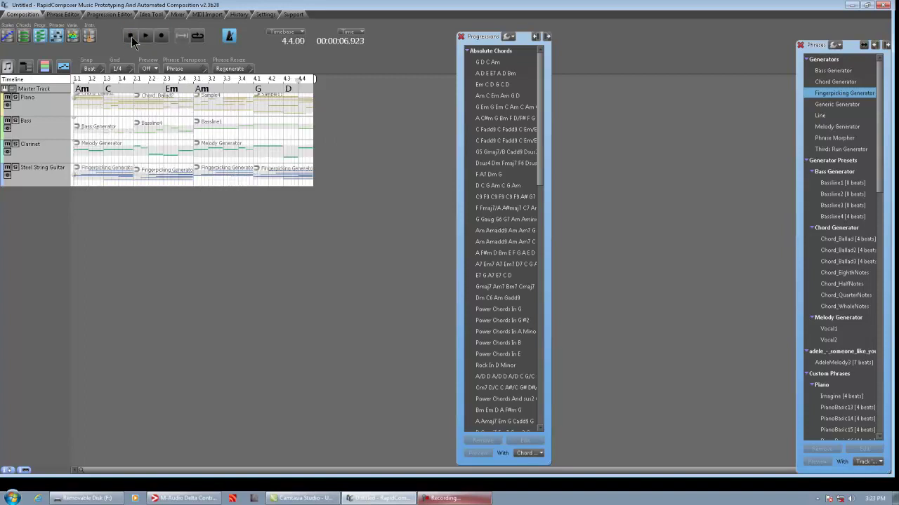
pyautogui.click(131, 37)
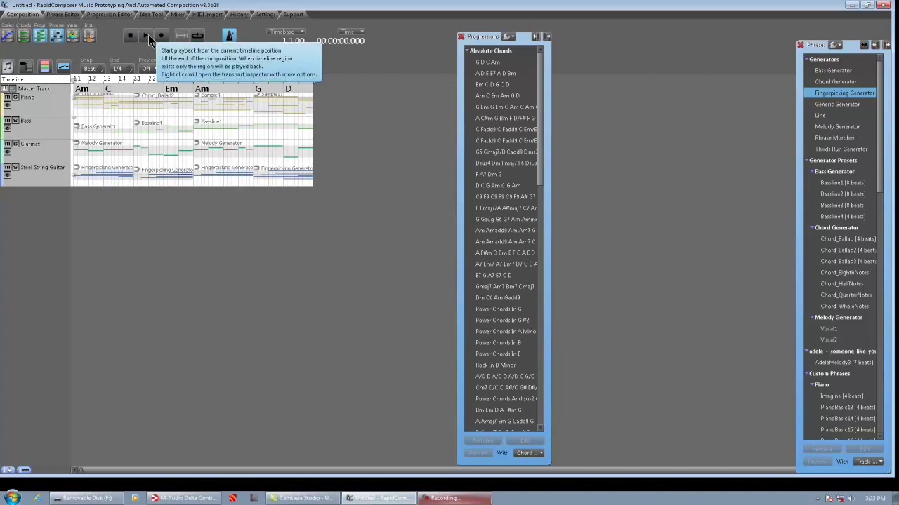
pyautogui.click(146, 36)
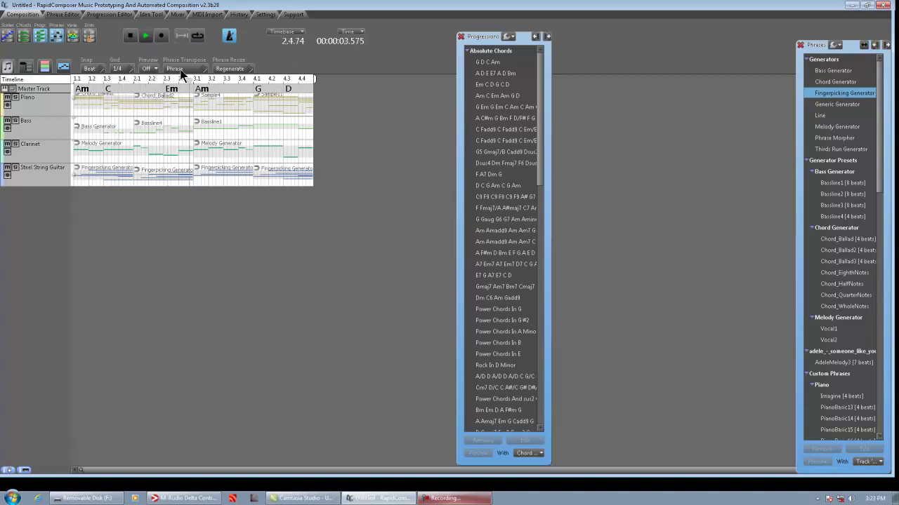
pyautogui.click(135, 35)
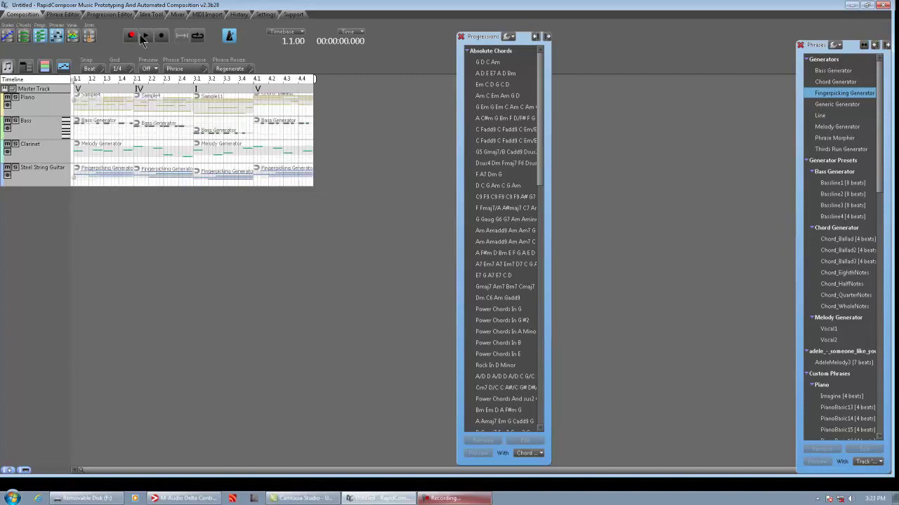
pyautogui.click(142, 36)
pyautogui.click(151, 14)
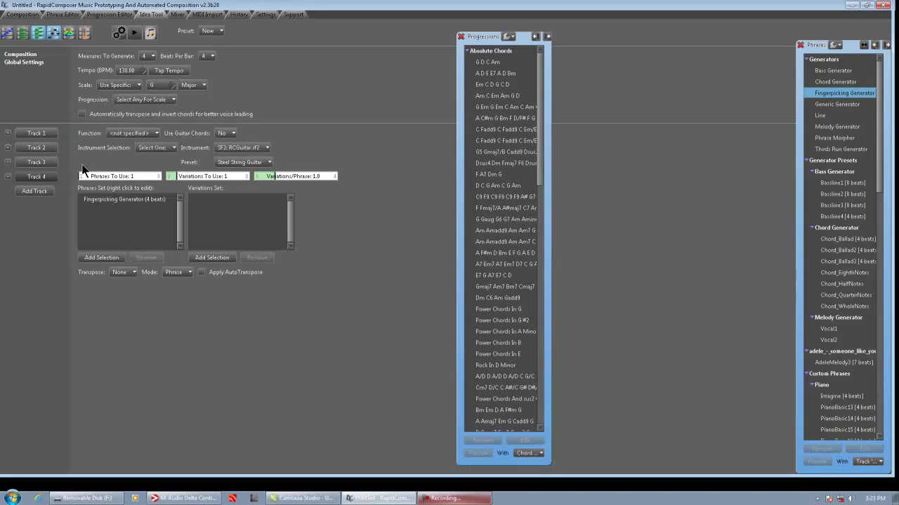
# Raise the Clarinet track's Phrases To Use to 8, then go back to the Piano track
pyautogui.click(41, 148)
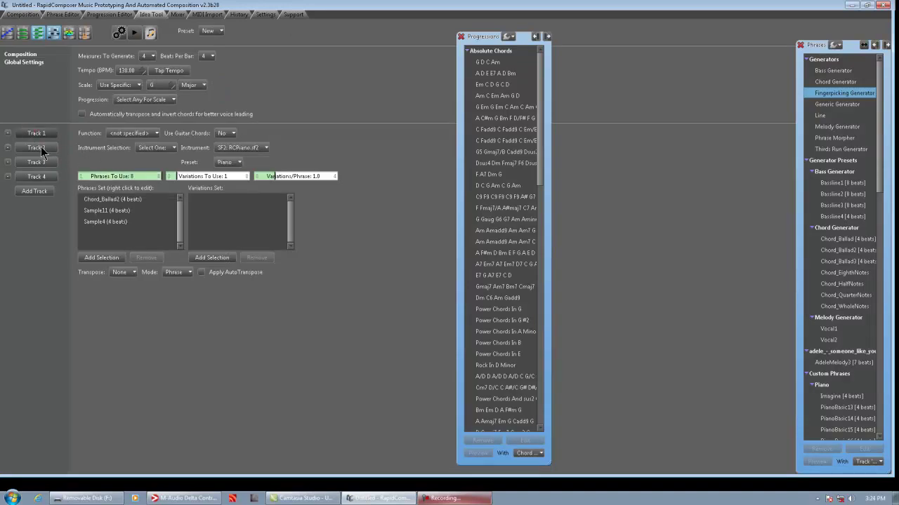
pyautogui.click(35, 162)
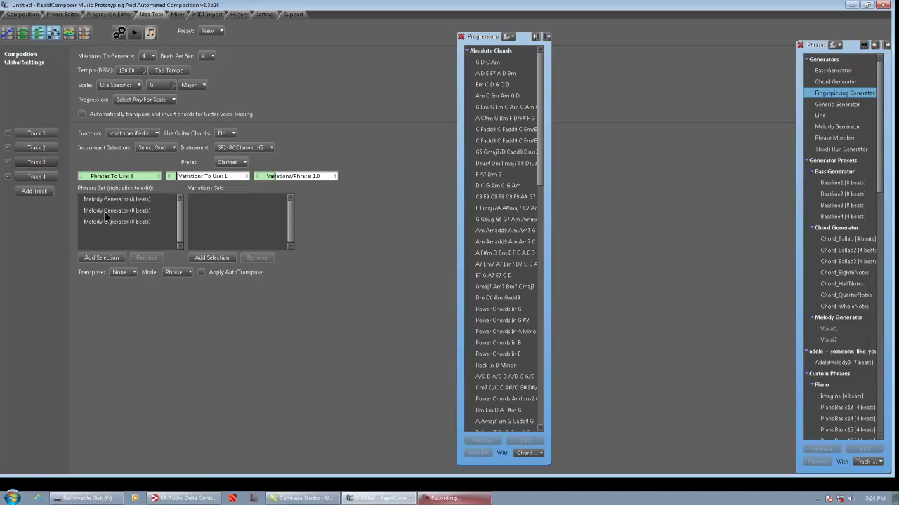
pyautogui.moveTo(130, 178); pyautogui.dragTo(188, 181)
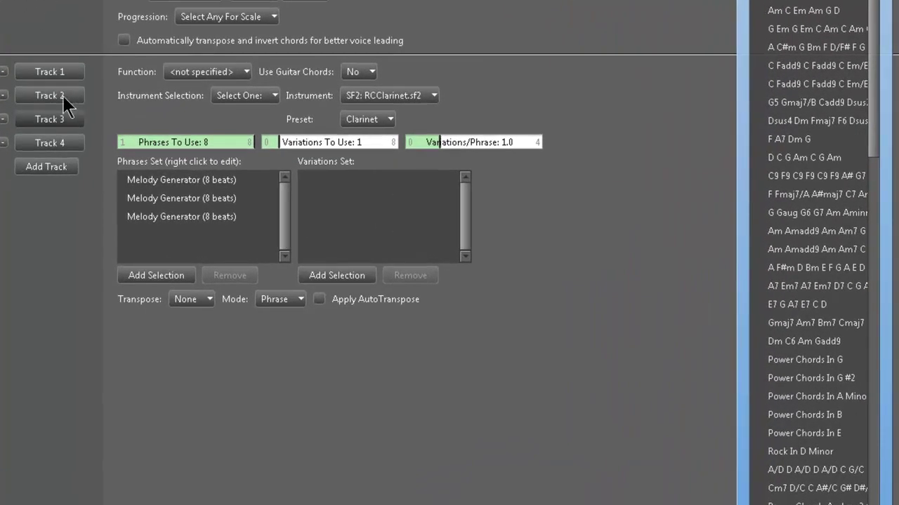
pyautogui.click(58, 75)
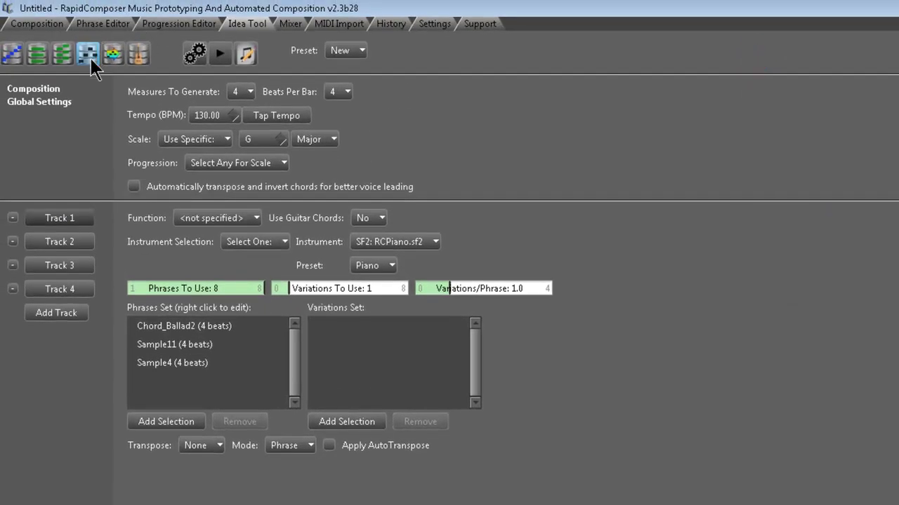
# Set the Piano's Variations To Use to 8 and add Swing at Half Beat (1/8), amount 46
pyautogui.click(110, 52)
pyautogui.click(190, 73)
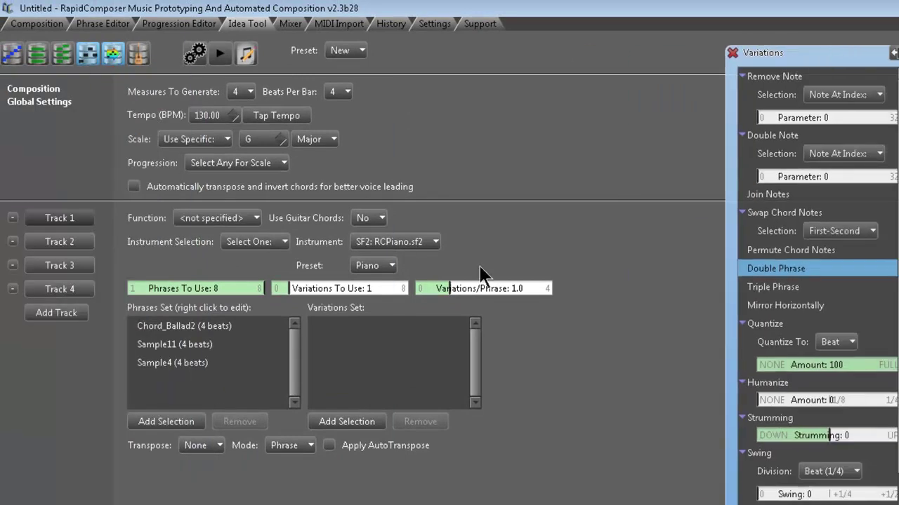
pyautogui.moveTo(304, 288); pyautogui.dragTo(425, 301)
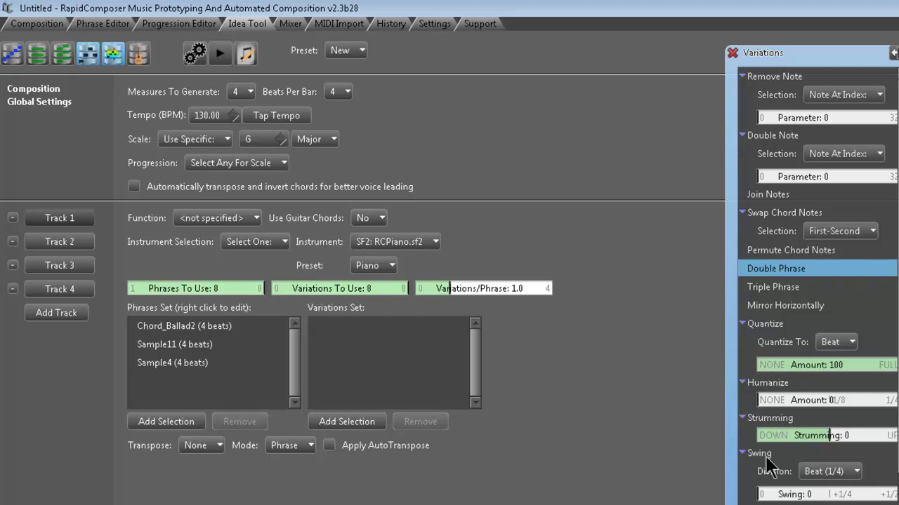
pyautogui.moveTo(764, 455); pyautogui.dragTo(393, 377)
pyautogui.click(415, 345)
pyautogui.click(435, 379)
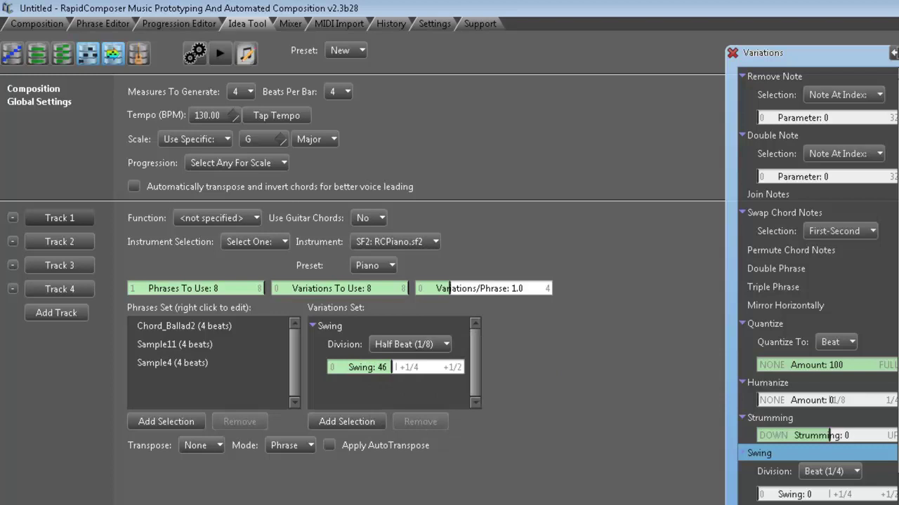
# Add Staccato-Legato, Double Phrase and Remove Note (all longest notes) to the Piano's variations
pyautogui.moveTo(773, 502); pyautogui.dragTo(331, 405)
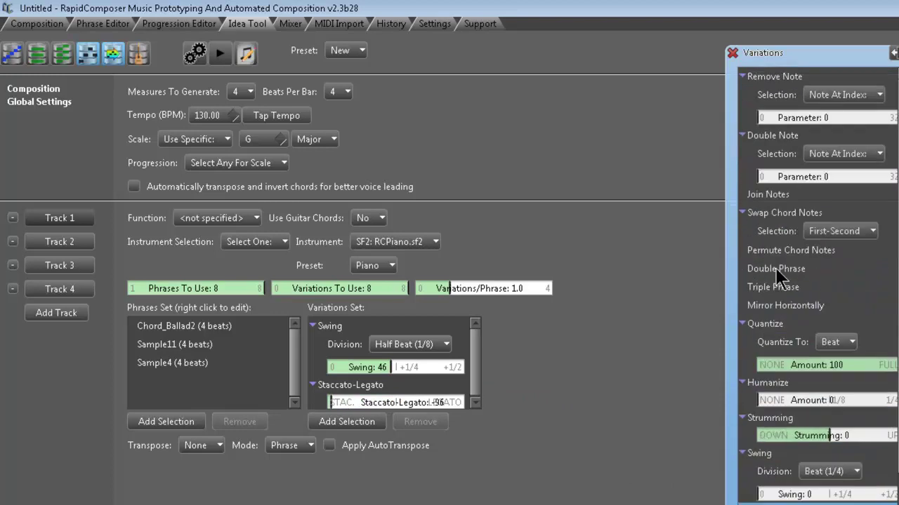
pyautogui.moveTo(797, 276); pyautogui.dragTo(364, 403)
pyautogui.scroll(-1, 475, 367)
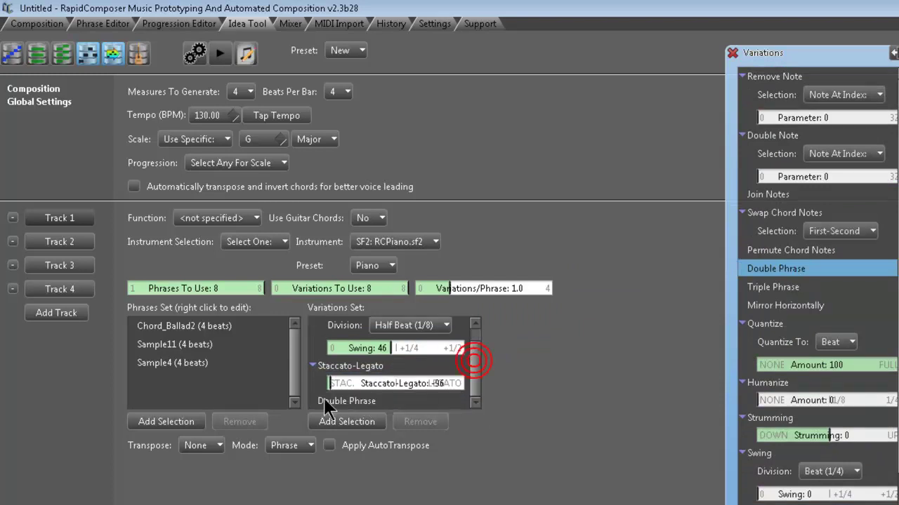
pyautogui.click(847, 96)
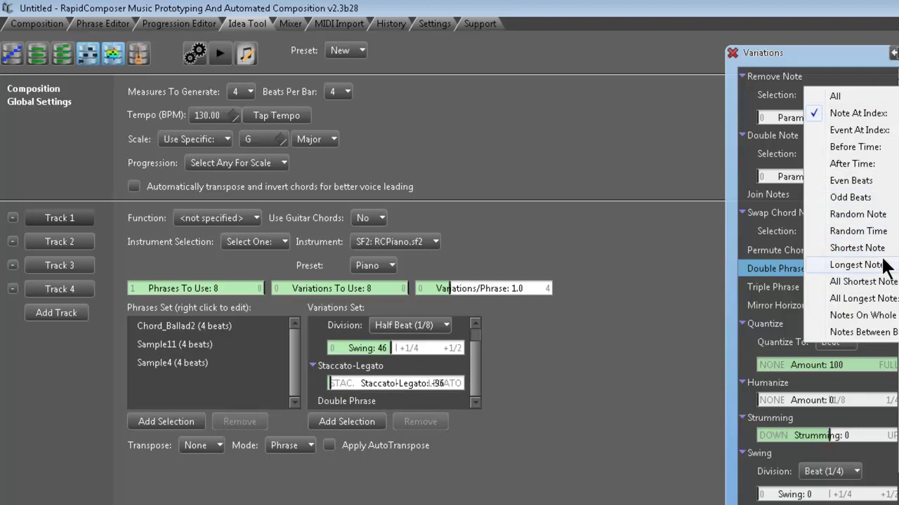
pyautogui.click(890, 299)
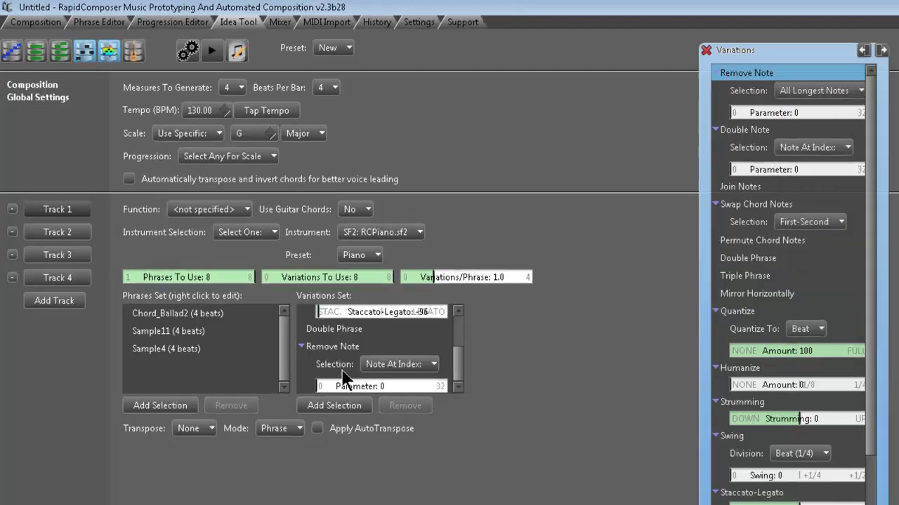
pyautogui.click(344, 388)
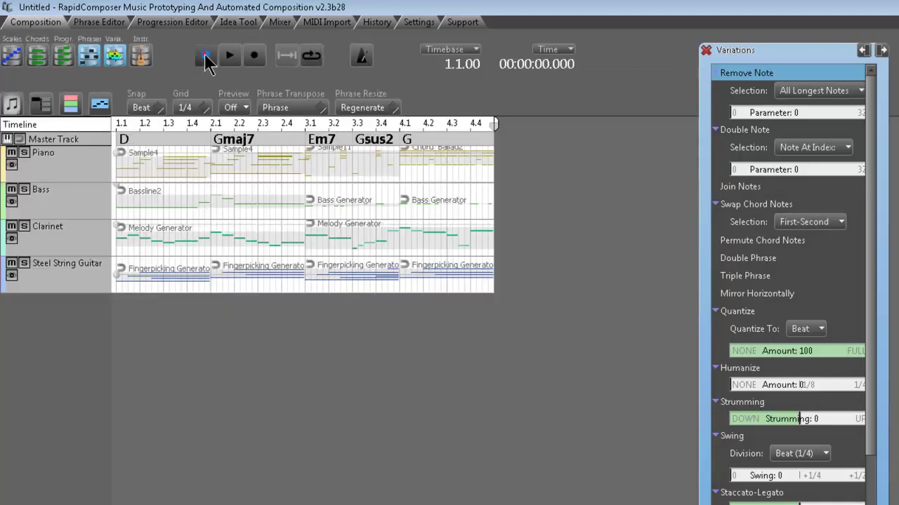
# Mute the Clarinet and Steel String Guitar tracks and play the current composition
pyautogui.click(24, 154)
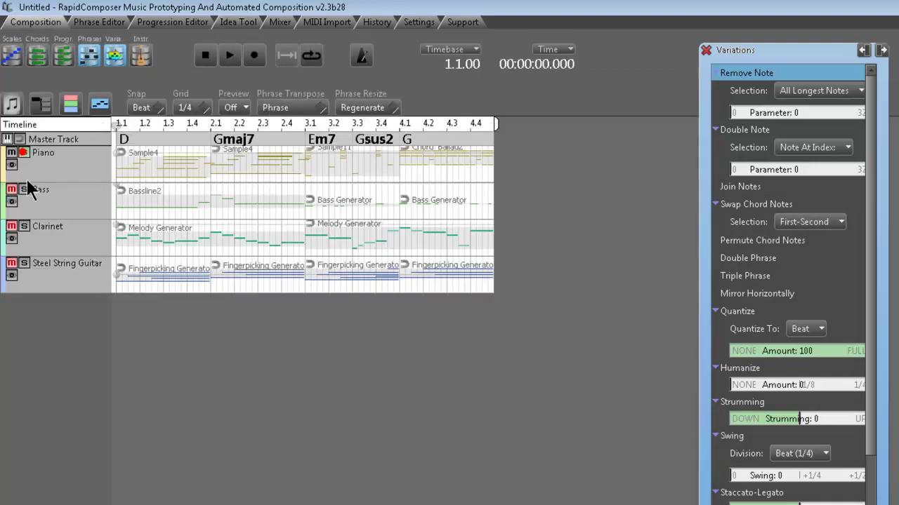
pyautogui.click(12, 227)
pyautogui.click(13, 270)
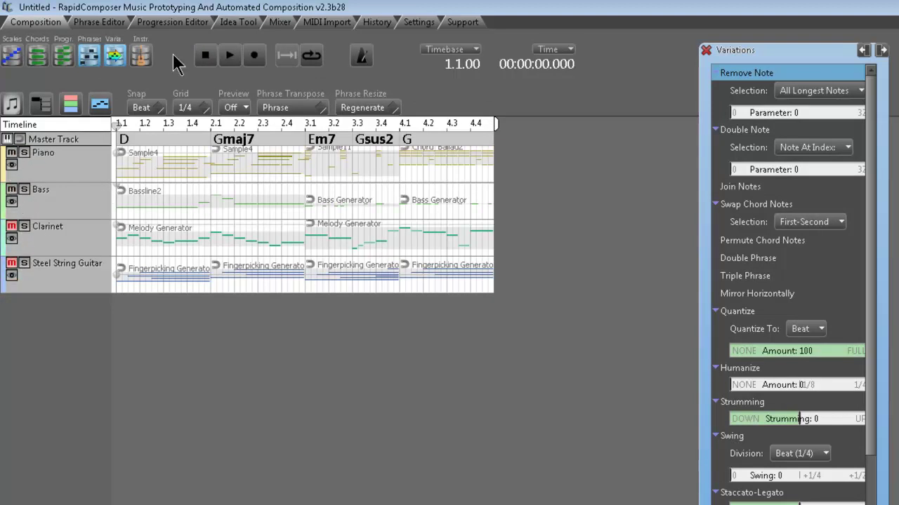
pyautogui.click(229, 56)
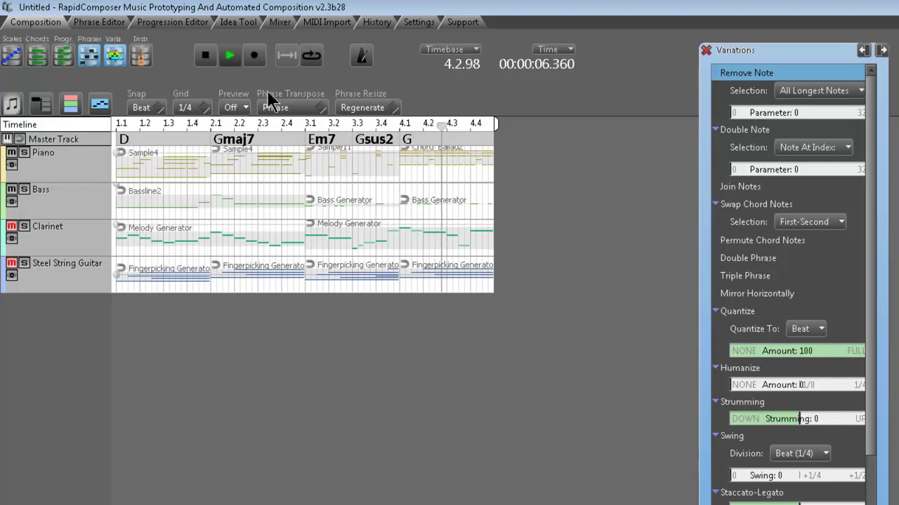
# Expand the Piano track, regenerate a I–VIm–IIm–V composition, and play it from the start
pyautogui.click(81, 183)
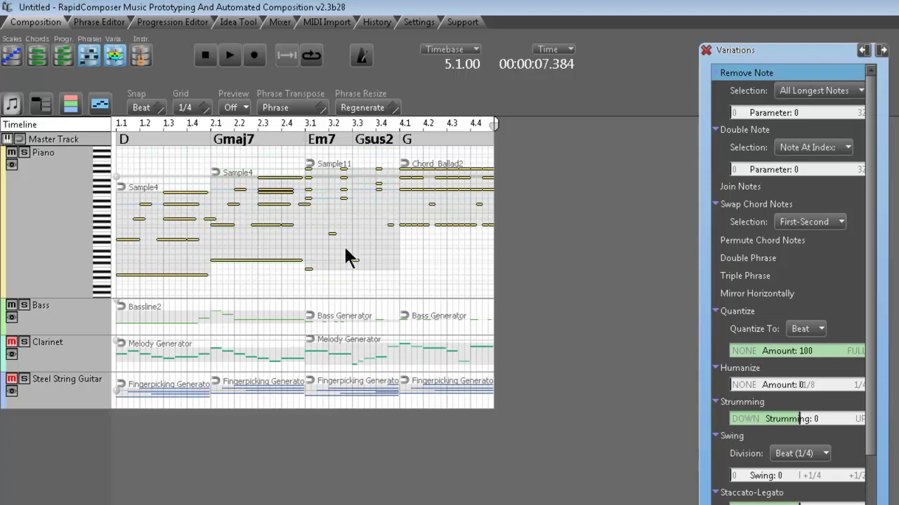
pyautogui.click(405, 126)
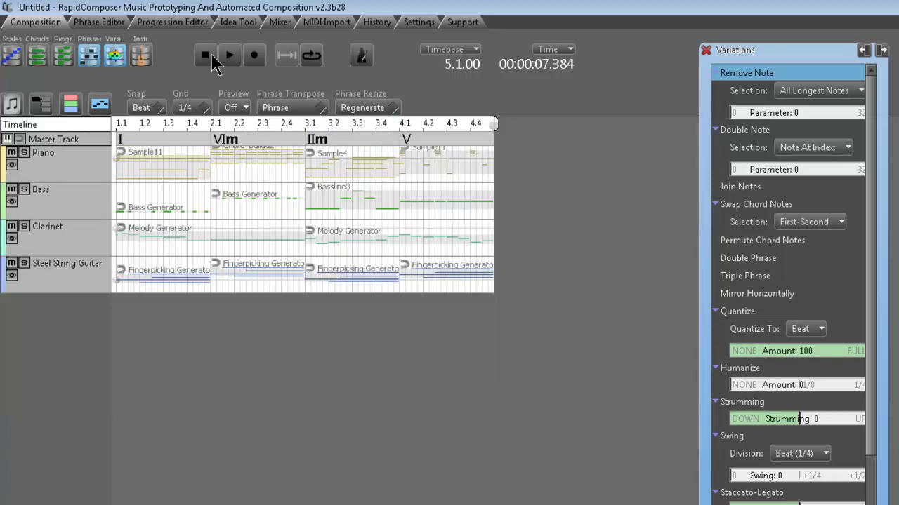
pyautogui.click(230, 56)
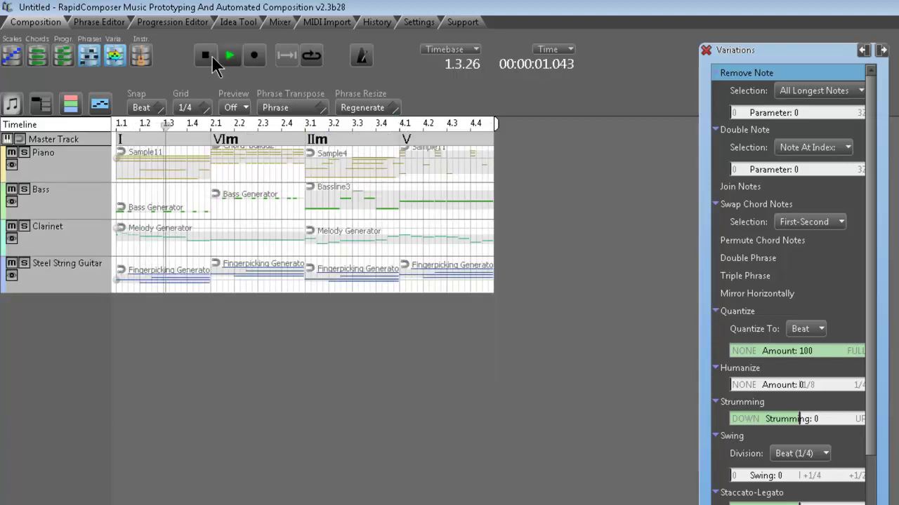
# Stop playback and mute the Clarinet and Steel String Guitar tracks
pyautogui.click(206, 56)
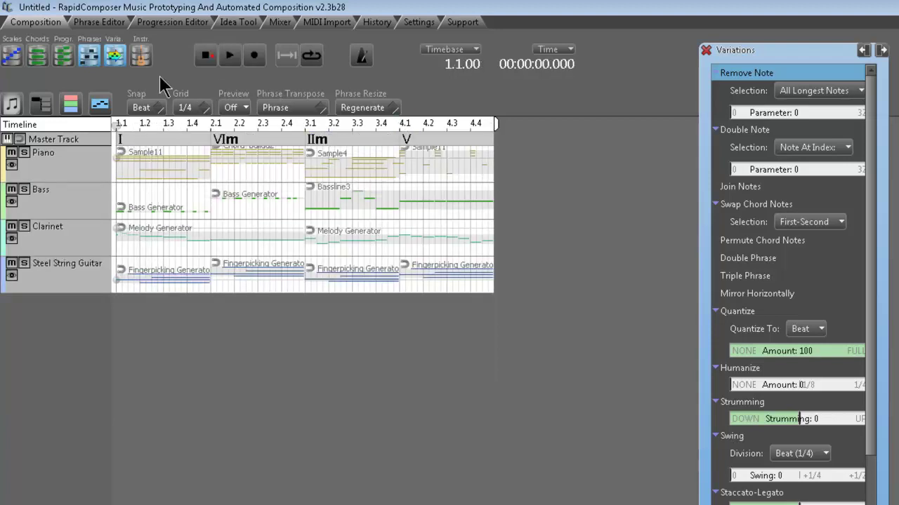
pyautogui.click(10, 226)
pyautogui.click(11, 263)
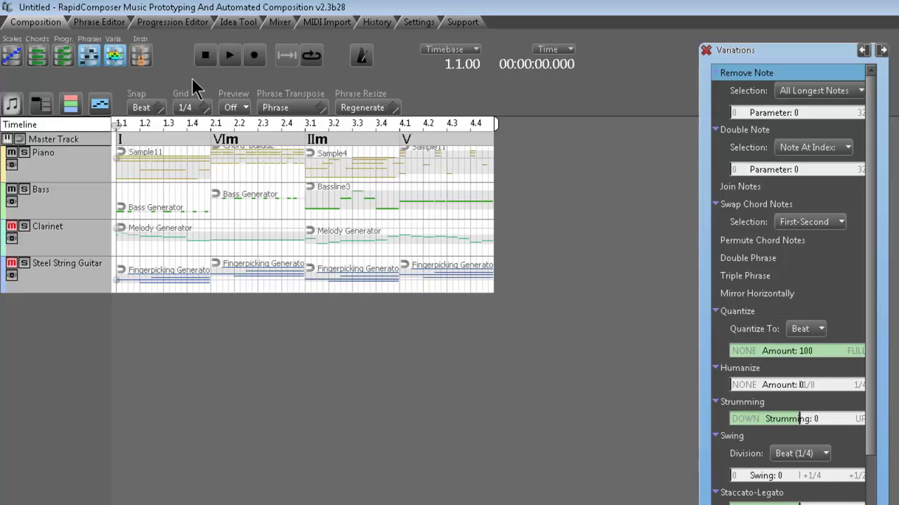
# Expand the Piano and Bass tracks to show their notes and play the composition
pyautogui.click(83, 181)
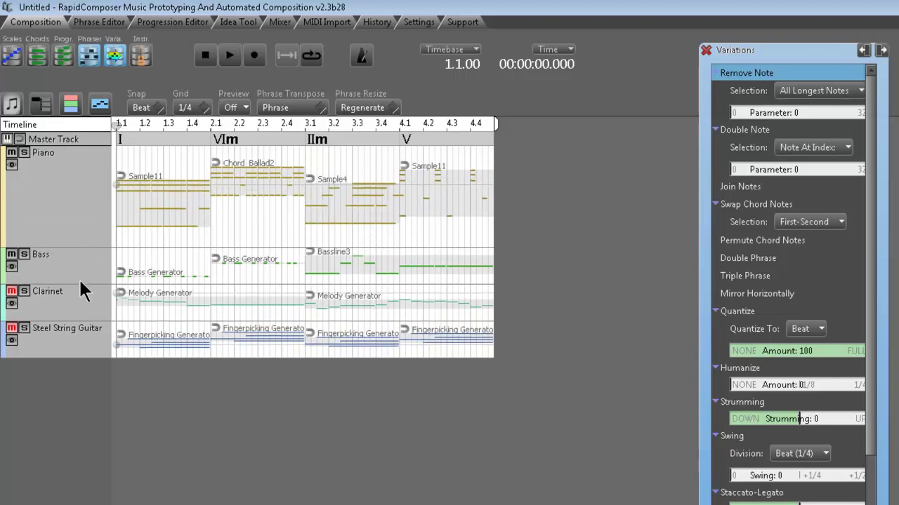
pyautogui.moveTo(80, 282); pyautogui.dragTo(69, 375)
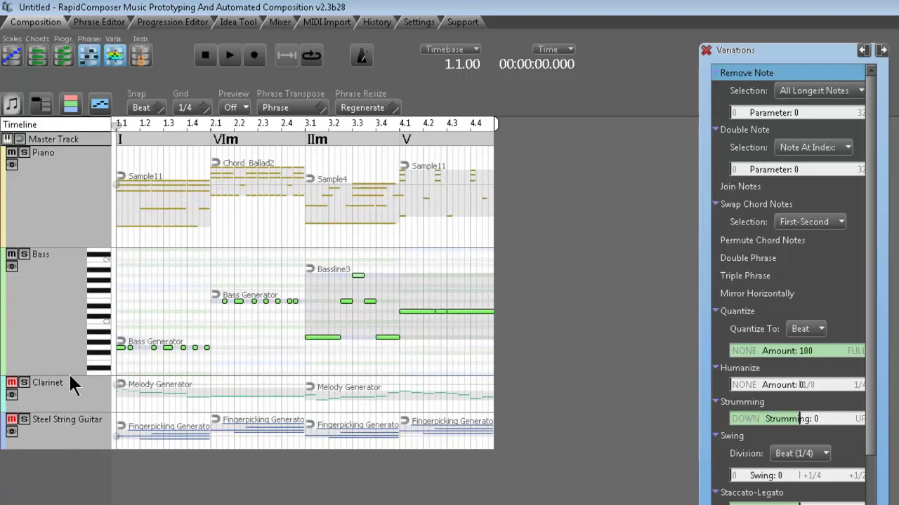
pyautogui.click(234, 62)
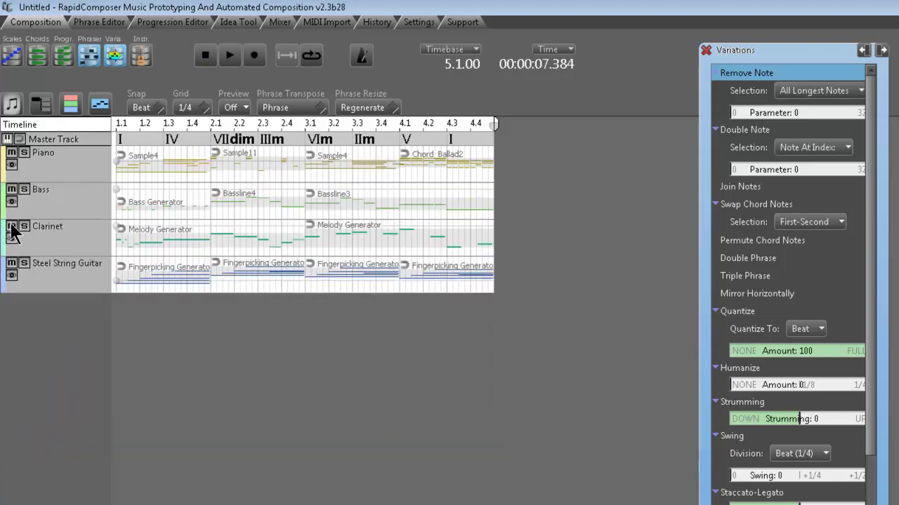
# Mute Clarinet and Steel String Guitar, play the piece with the Piano track enlarged, then stop
pyautogui.click(11, 227)
pyautogui.click(11, 264)
pyautogui.click(229, 55)
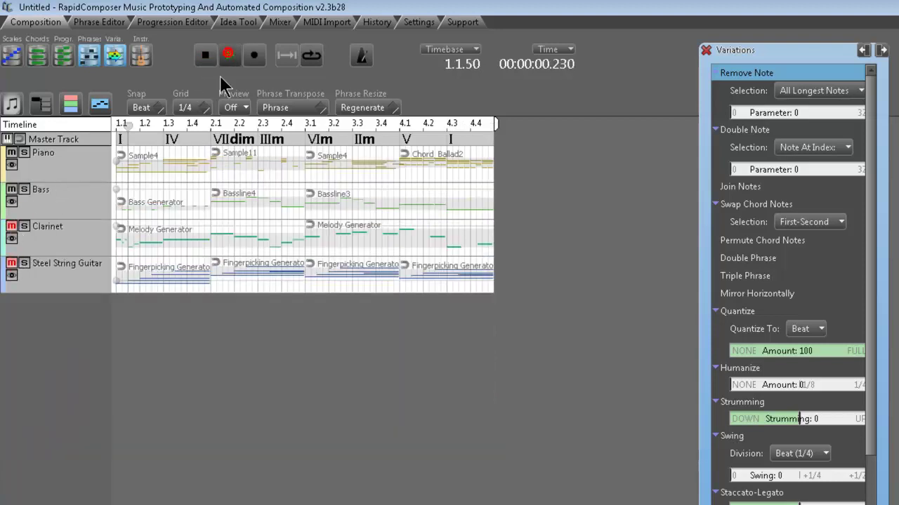
pyautogui.moveTo(69, 183); pyautogui.dragTo(69, 357)
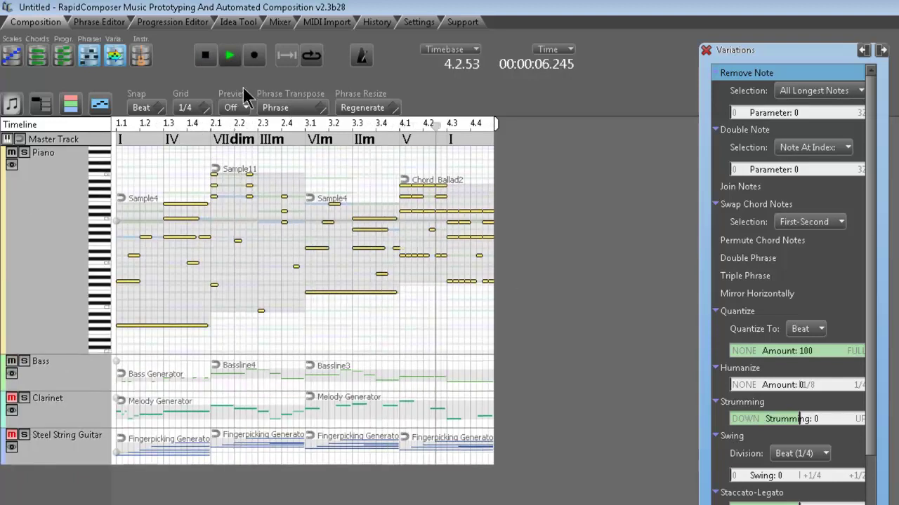
pyautogui.click(205, 54)
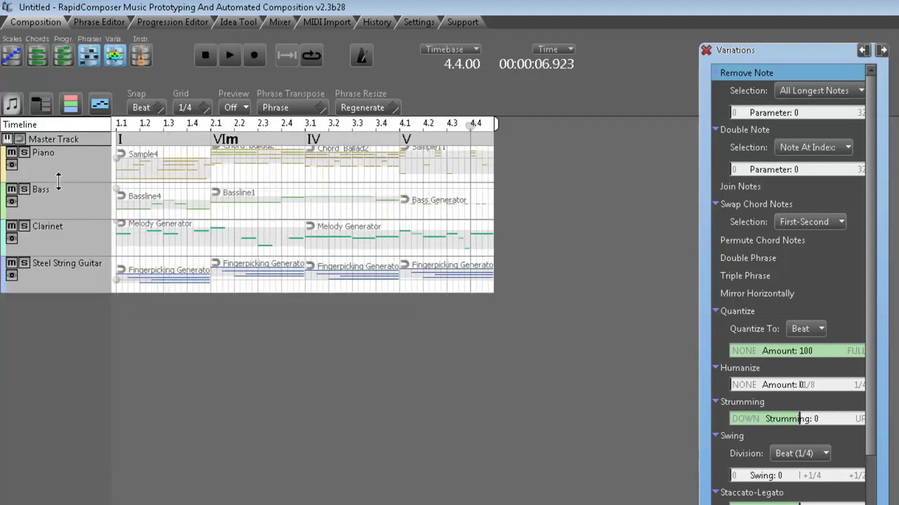
# Expand the Piano track, mute the Clarinet again, and play then stop the composition
pyautogui.click(58, 182)
pyautogui.click(50, 172)
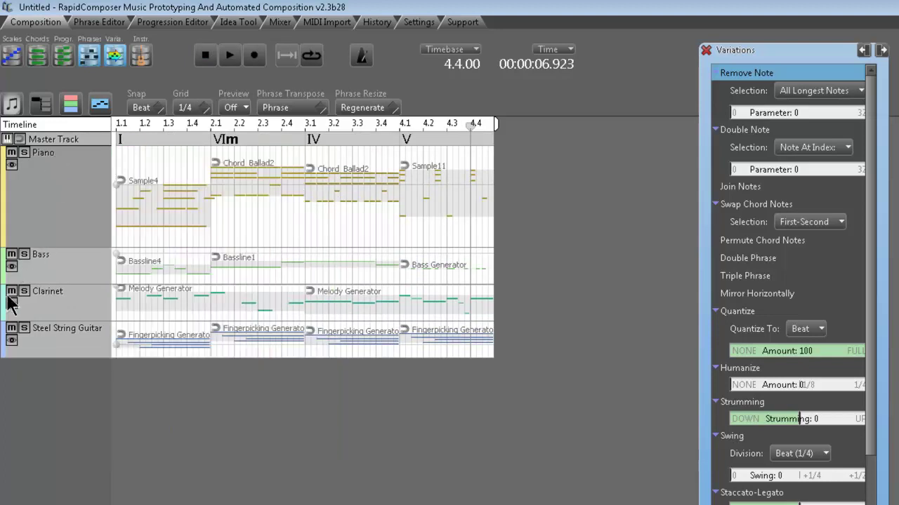
pyautogui.click(11, 328)
pyautogui.click(230, 55)
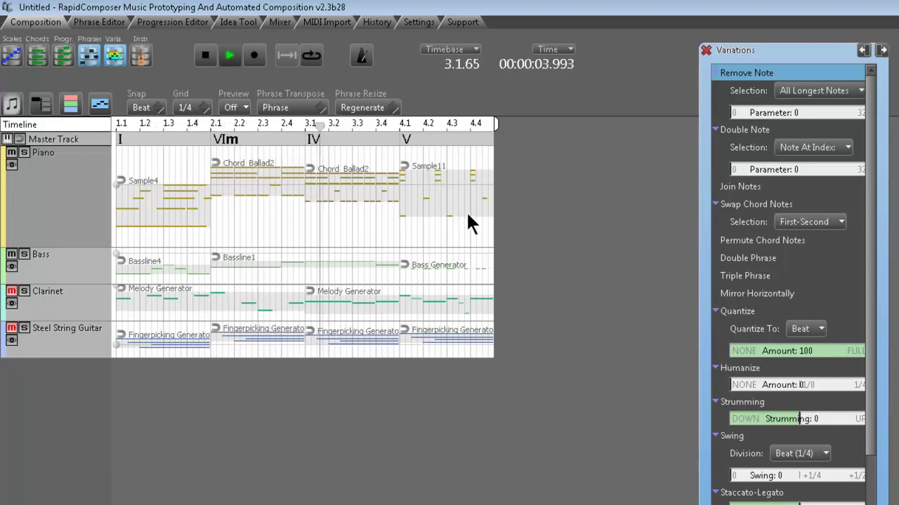
pyautogui.click(206, 55)
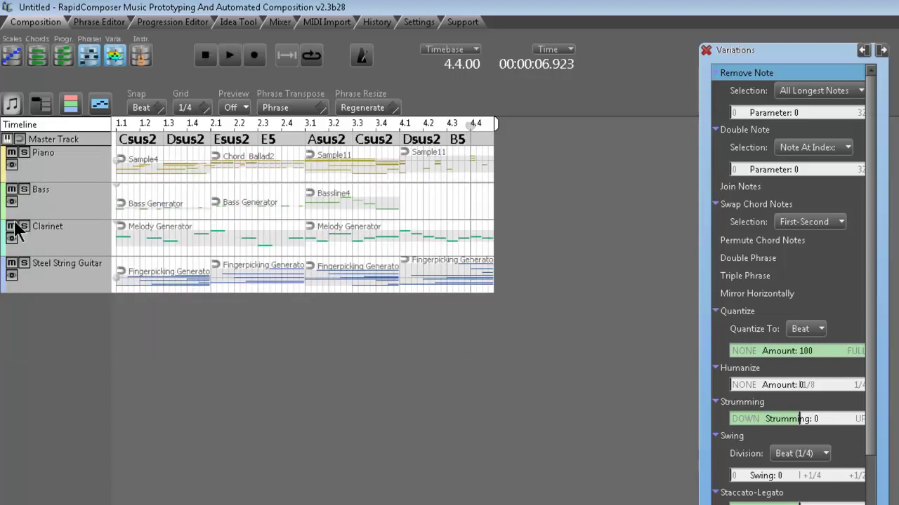
# With Clarinet and Guitar muted, play the Csus2–Dsus2–Esus2–E5–Asus2–Csus2–Dsus2–B5 piece from the start, then stop
pyautogui.click(11, 226)
pyautogui.rightClick(10, 265)
pyautogui.click(12, 263)
pyautogui.click(206, 56)
pyautogui.click(230, 55)
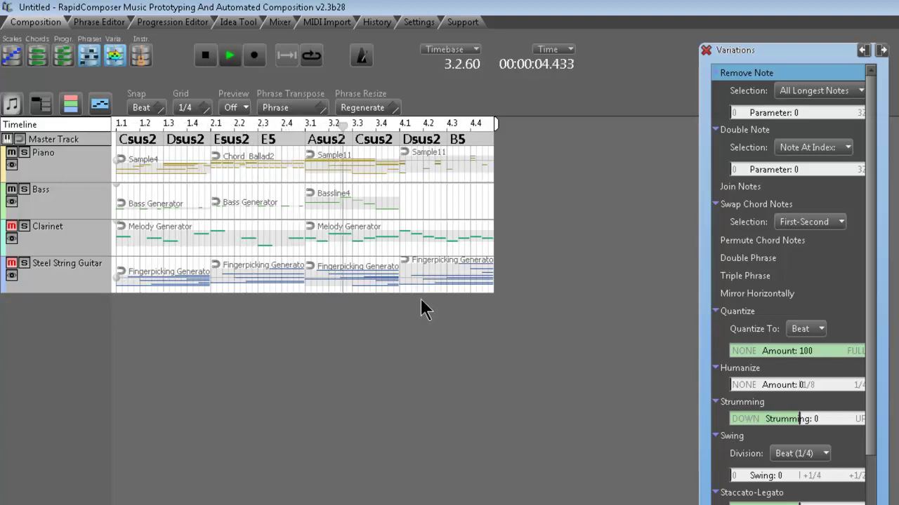
pyautogui.click(207, 57)
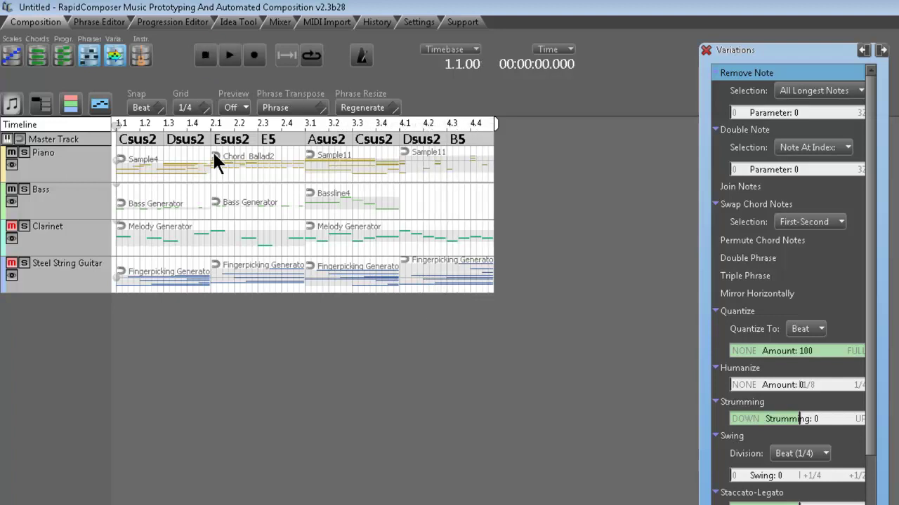